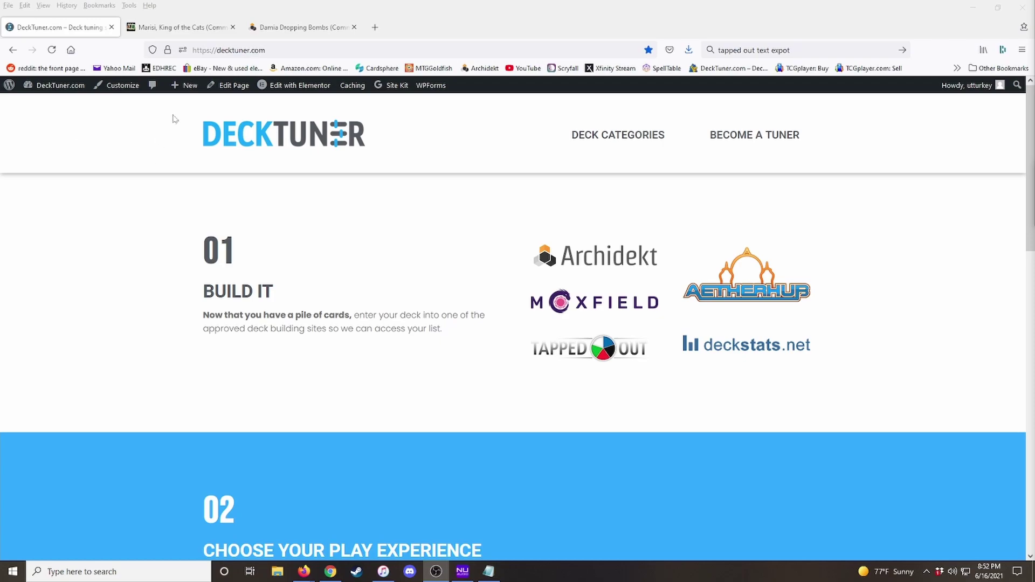
# - Switch to the TappedOut tab showing the Marisi, King of the Cats deck list
pyautogui.click(195, 29)
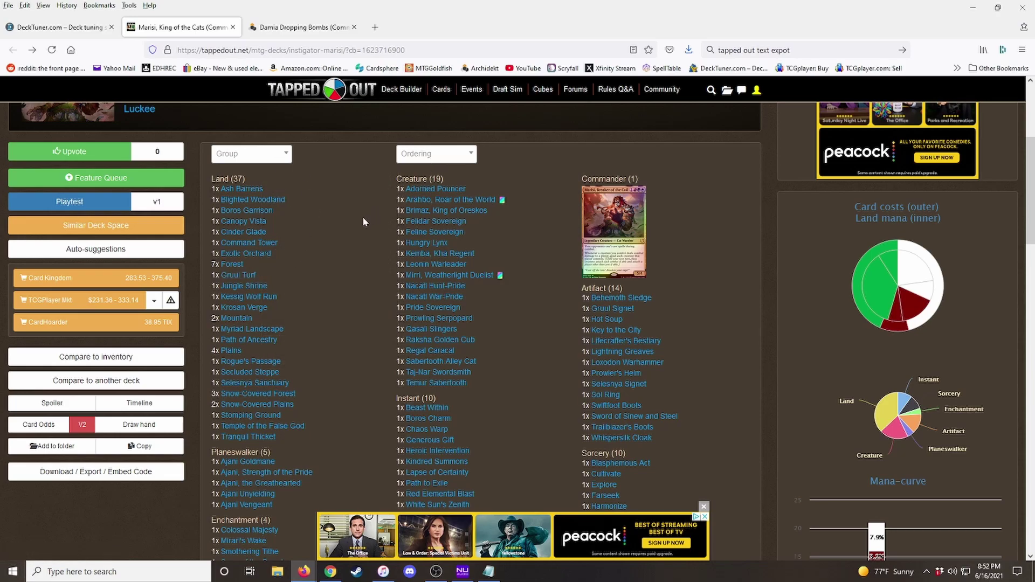
# - Copy the Marisi deck list from TappedOut's export options in MTG Arena format
pyautogui.scroll(3, 363, 221)
pyautogui.scroll(-4, 347, 185)
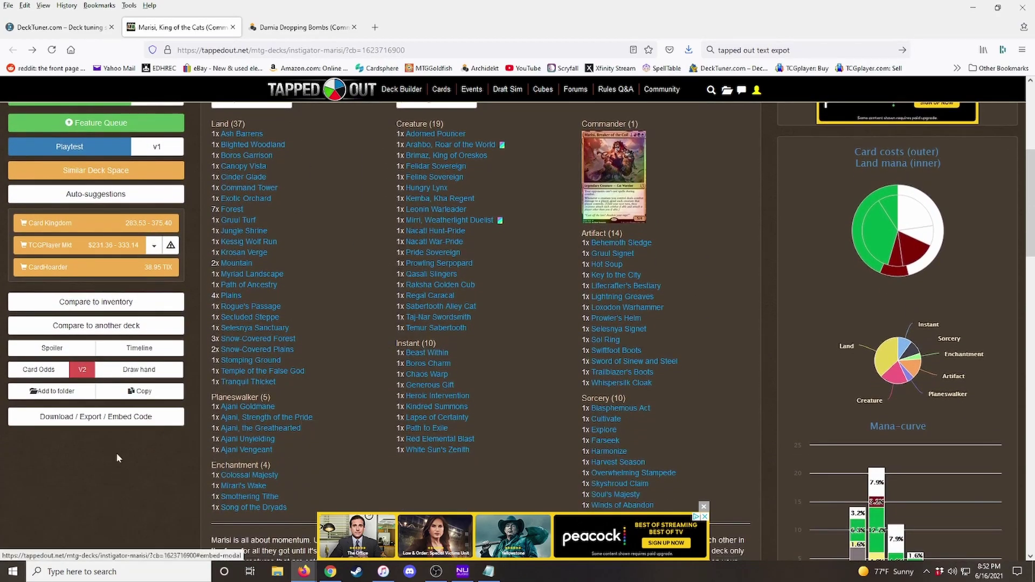
pyautogui.click(83, 417)
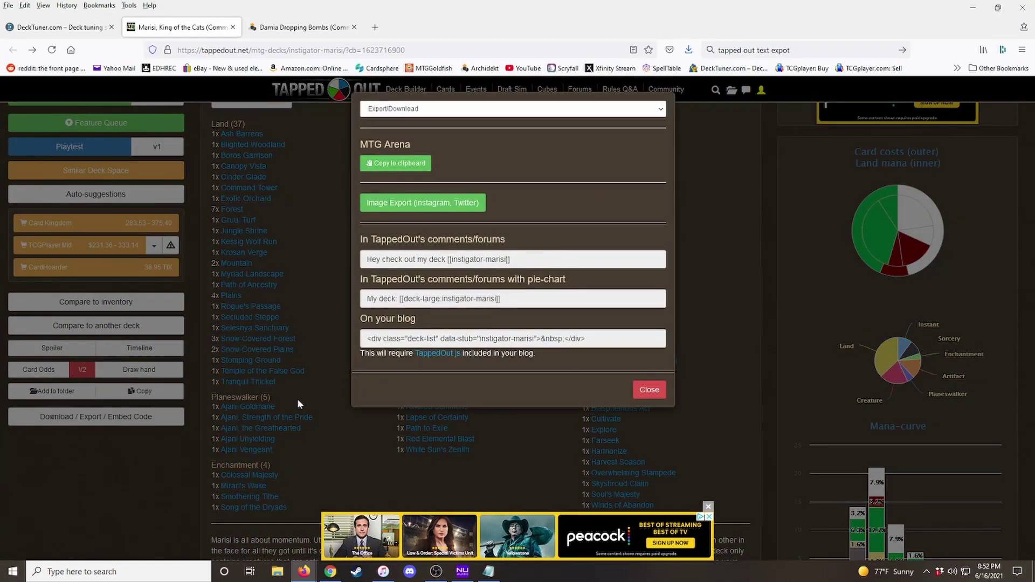
pyautogui.click(405, 164)
pyautogui.click(392, 166)
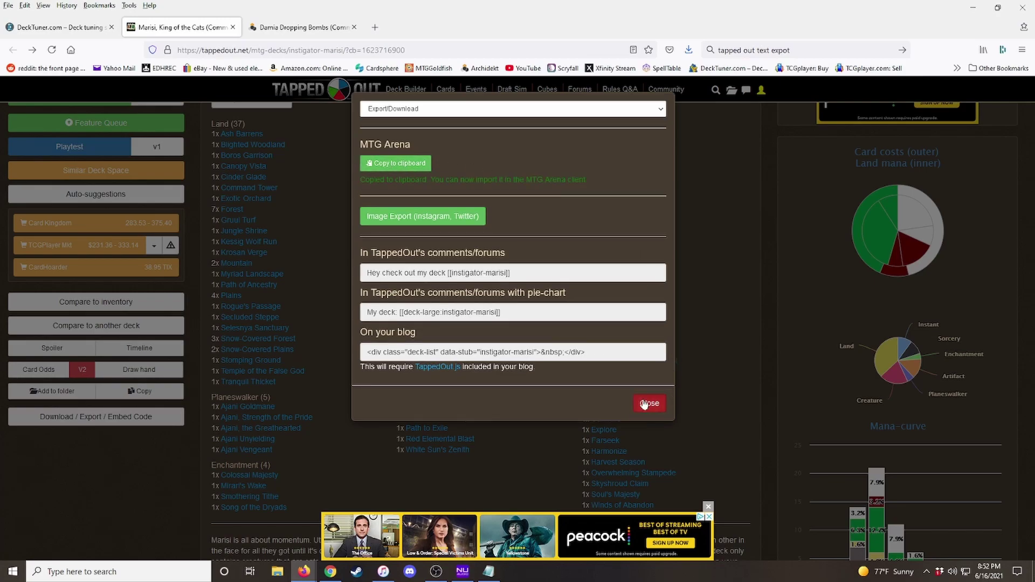
pyautogui.click(644, 404)
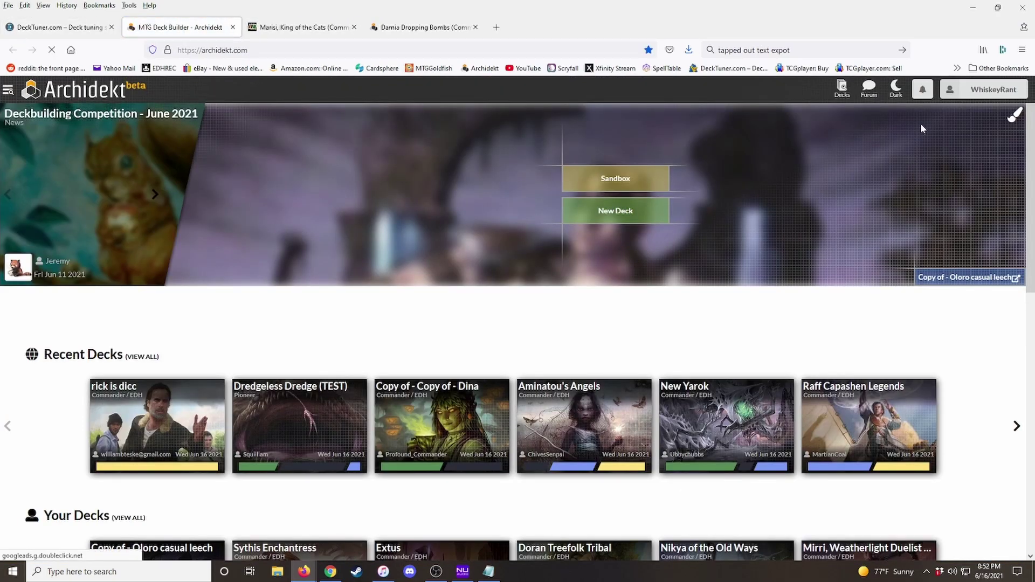
# - Create a Commander / EDH deck named 'Marisi - tuned' in the Not Assembled folder
pyautogui.click(960, 90)
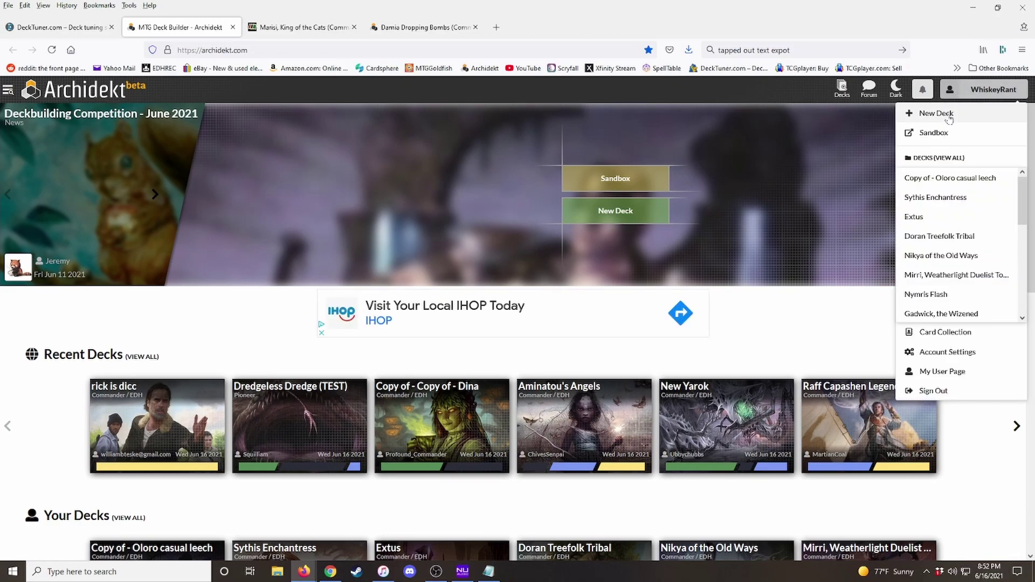
pyautogui.click(946, 114)
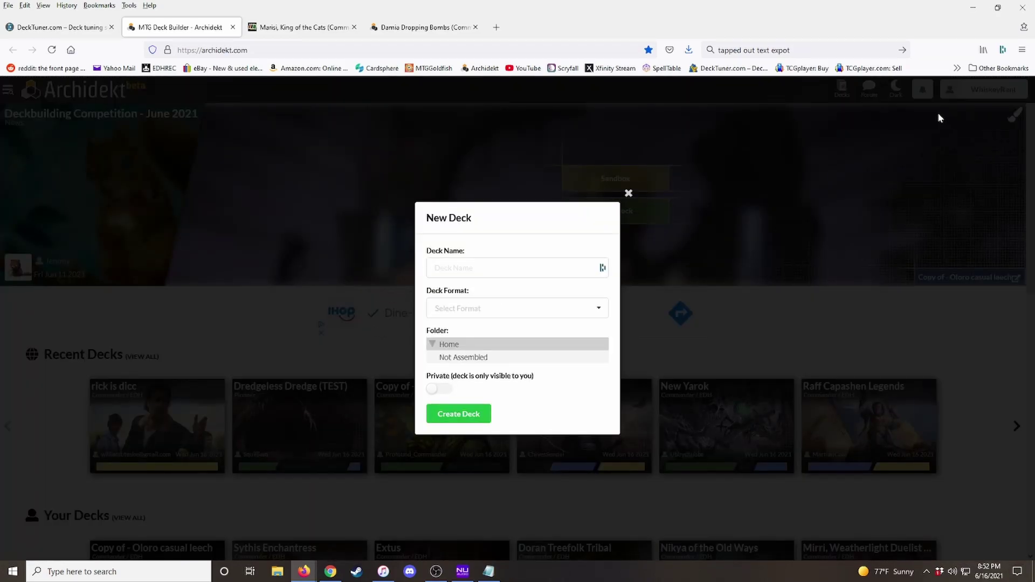
pyautogui.click(512, 268)
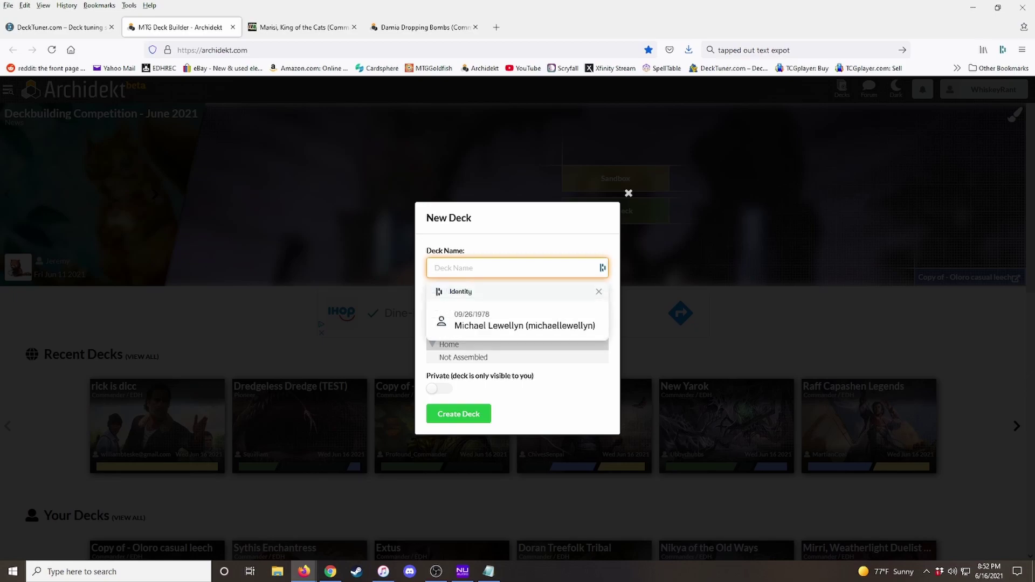
pyautogui.write('Marisi')
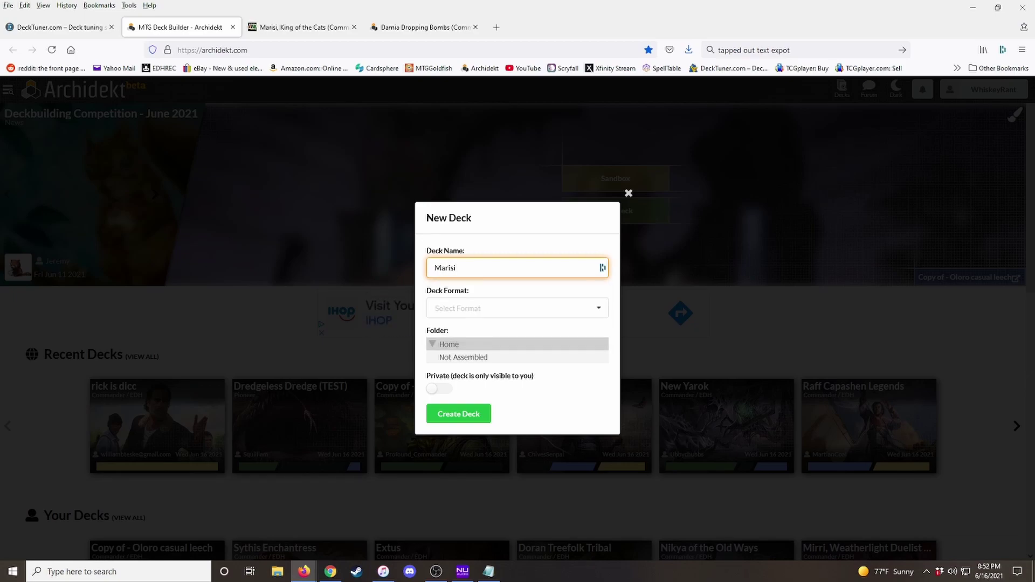
pyautogui.write(' - tuned')
pyautogui.click(472, 308)
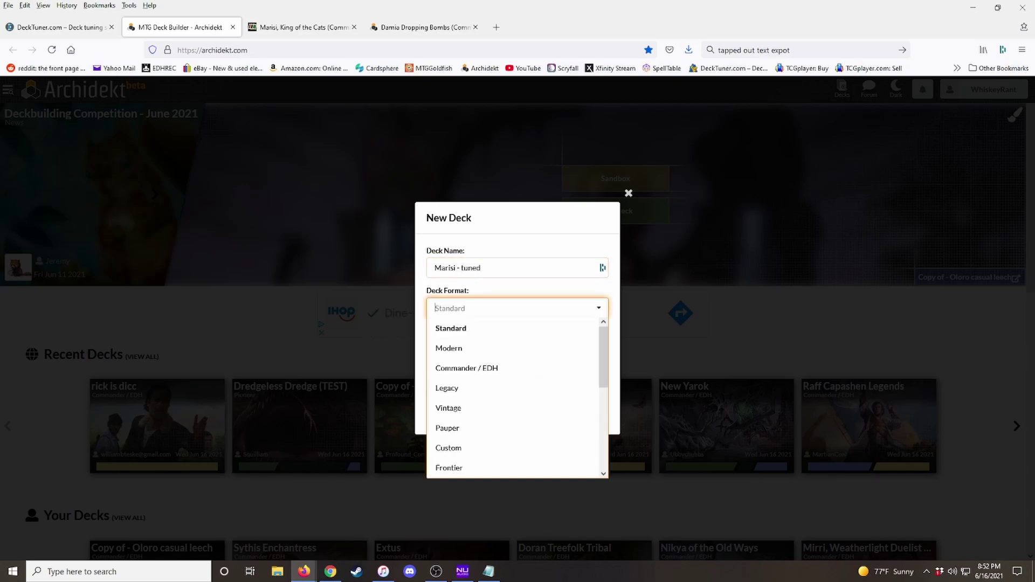
pyautogui.click(469, 368)
pyautogui.click(459, 359)
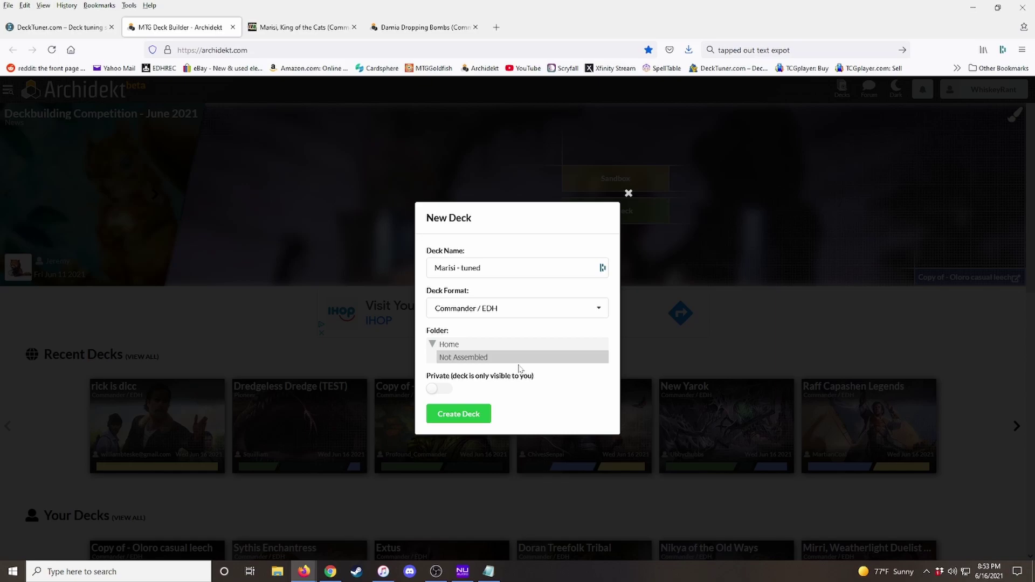
pyautogui.click(461, 413)
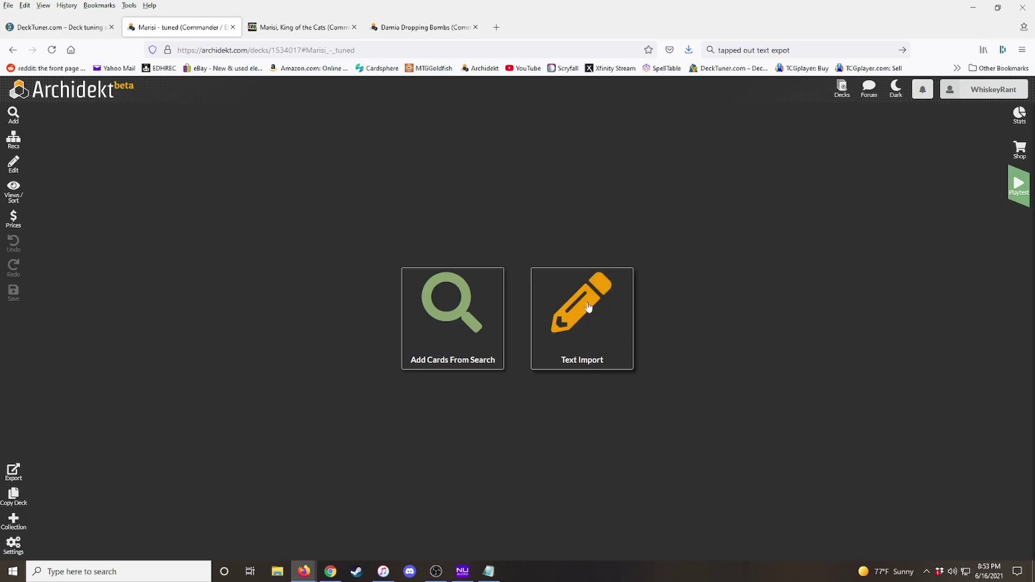
# - Paste the copied Marisi list into Text Import and save the cards into the deck
pyautogui.click(591, 307)
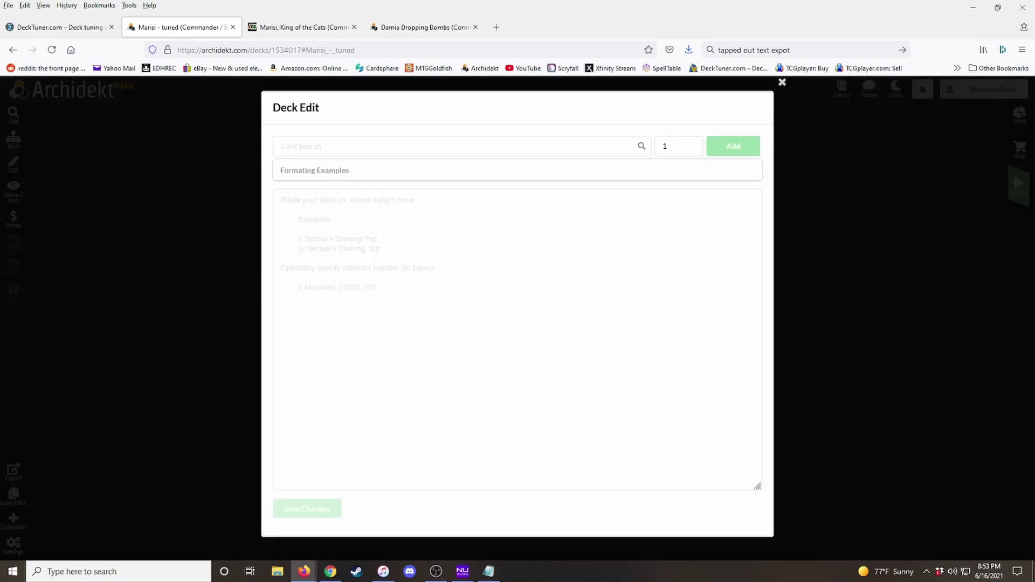
pyautogui.rightClick(340, 215)
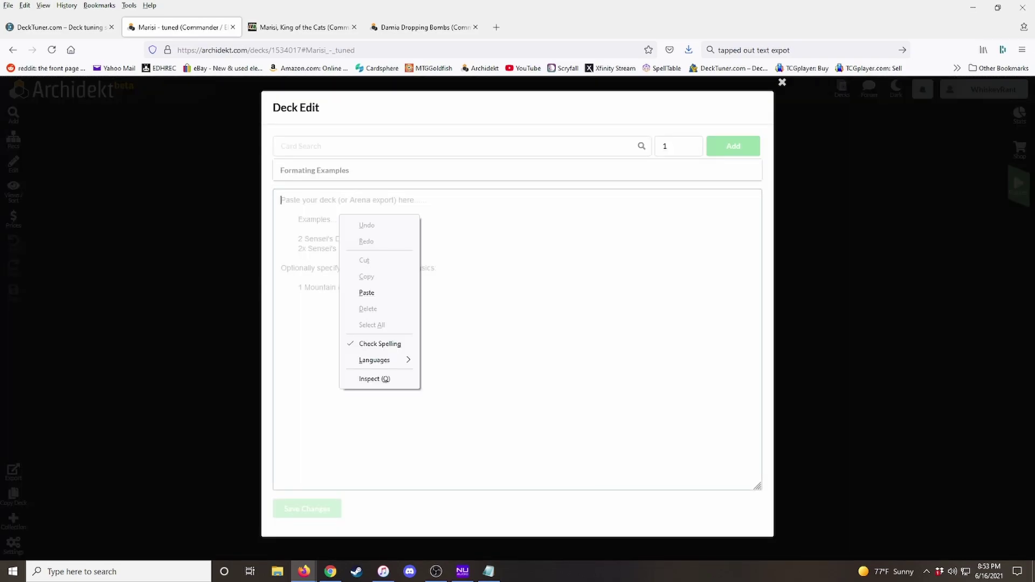
pyautogui.click(366, 293)
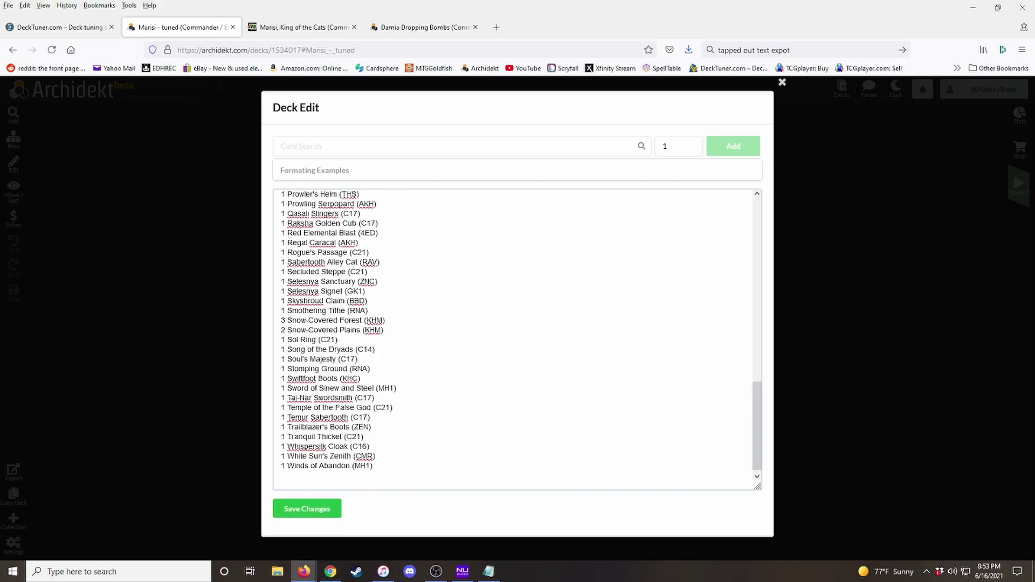
pyautogui.scroll(20, 516, 340)
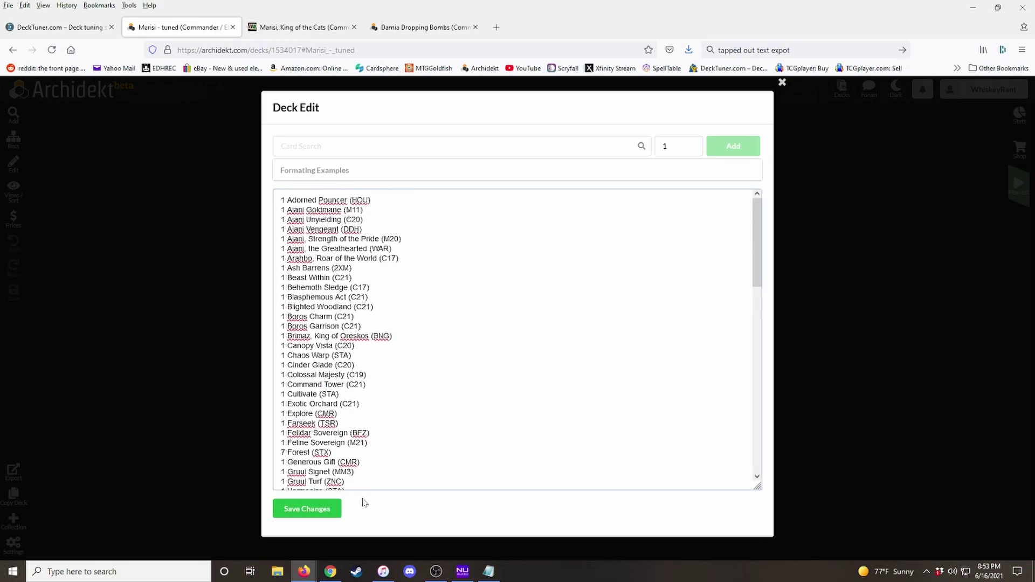
pyautogui.click(304, 522)
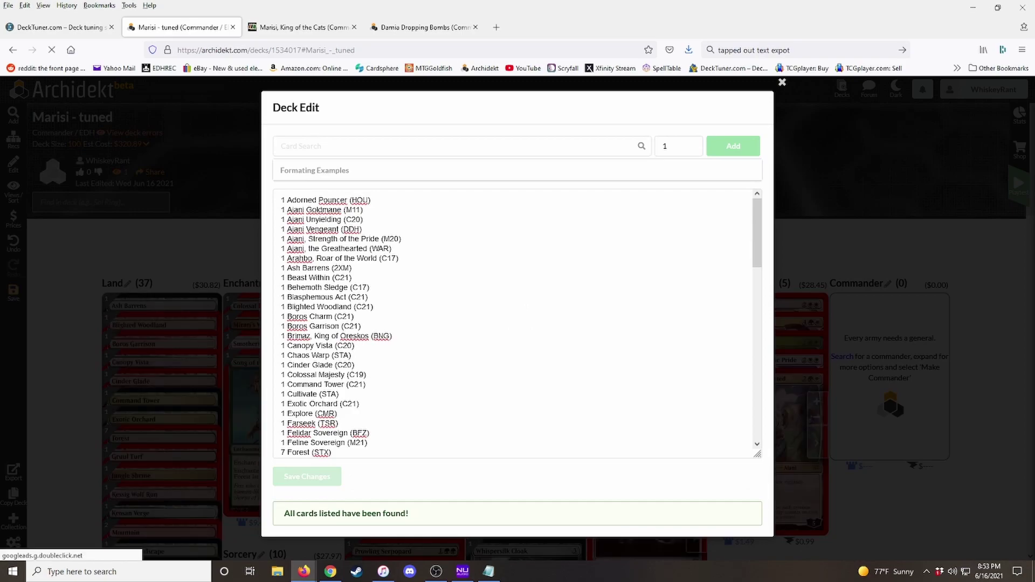
# - Move Marisi, Breaker of the Coil into the Commander category and save the deck
pyautogui.click(783, 83)
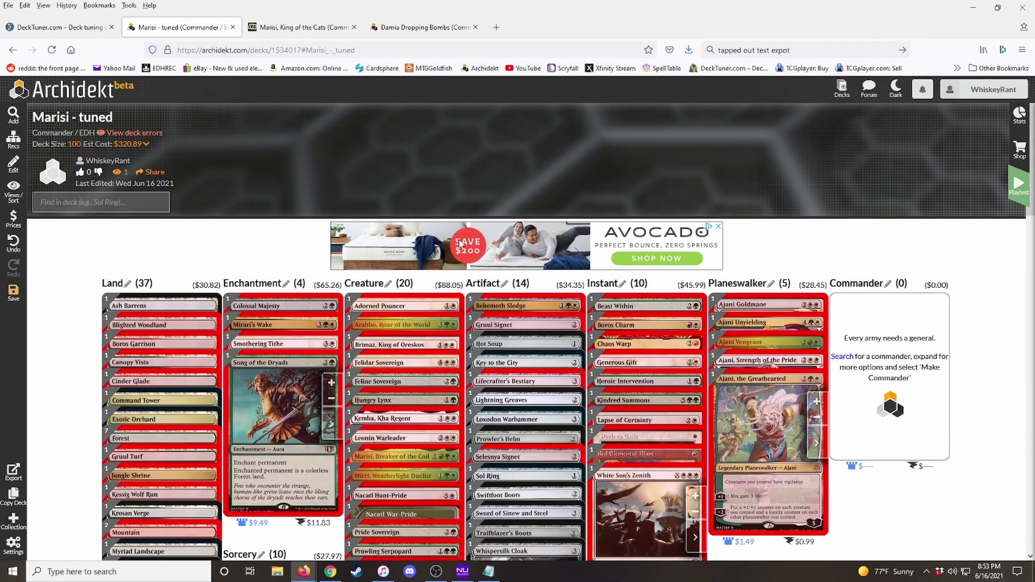
pyautogui.scroll(-2, 536, 295)
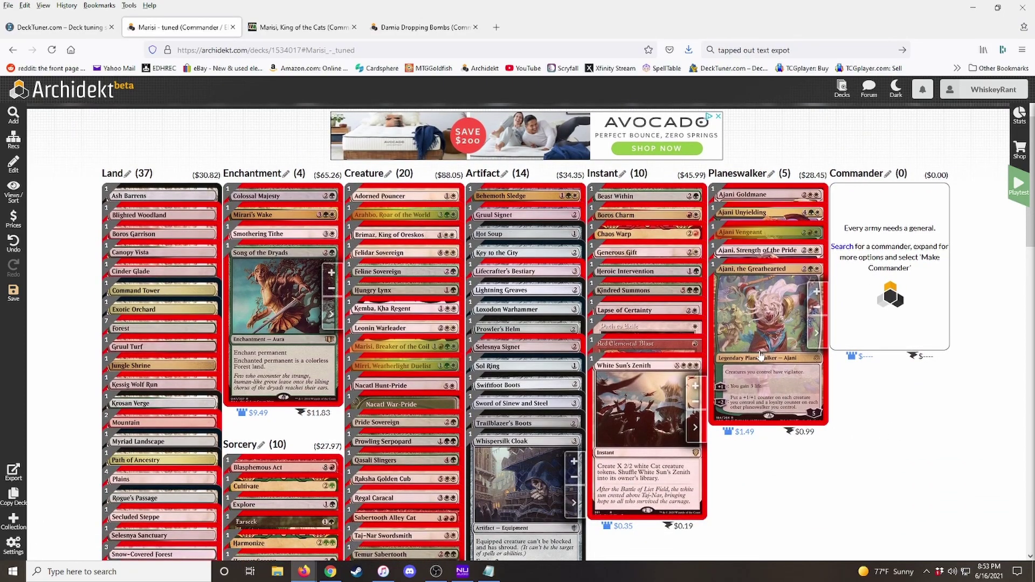
pyautogui.scroll(-2, 568, 290)
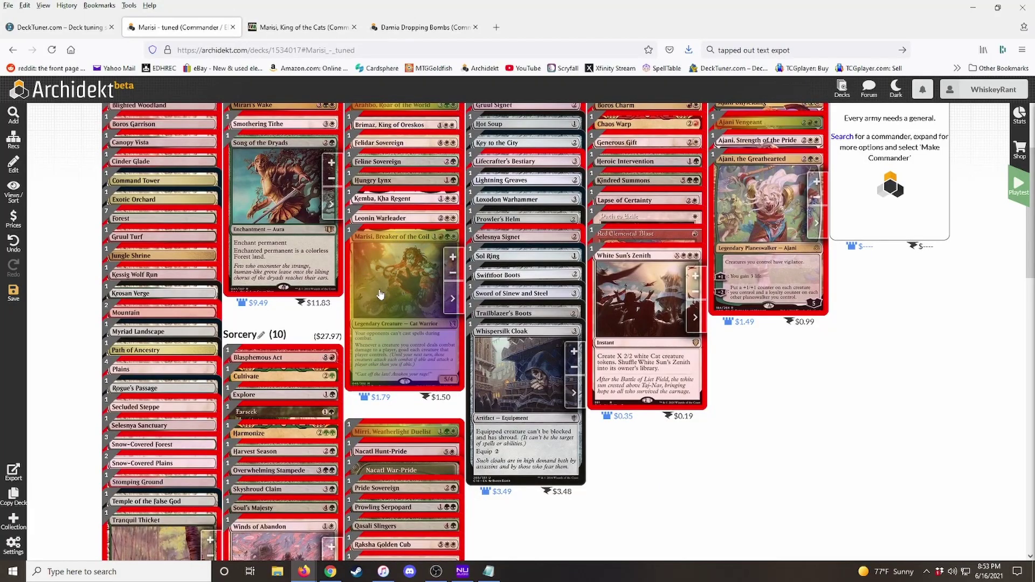
pyautogui.moveTo(384, 291); pyautogui.dragTo(892, 162)
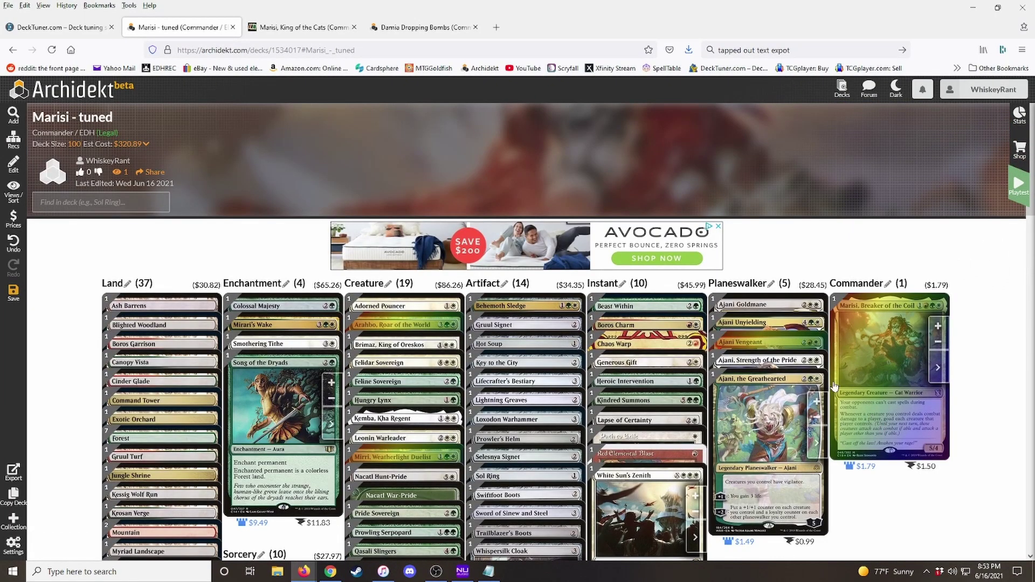
pyautogui.scroll(-2, 870, 410)
pyautogui.scroll(2, 38, 264)
pyautogui.click(14, 296)
# - Scroll through the deck to review its card categories
pyautogui.scroll(-1, 830, 244)
pyautogui.scroll(-3, 830, 244)
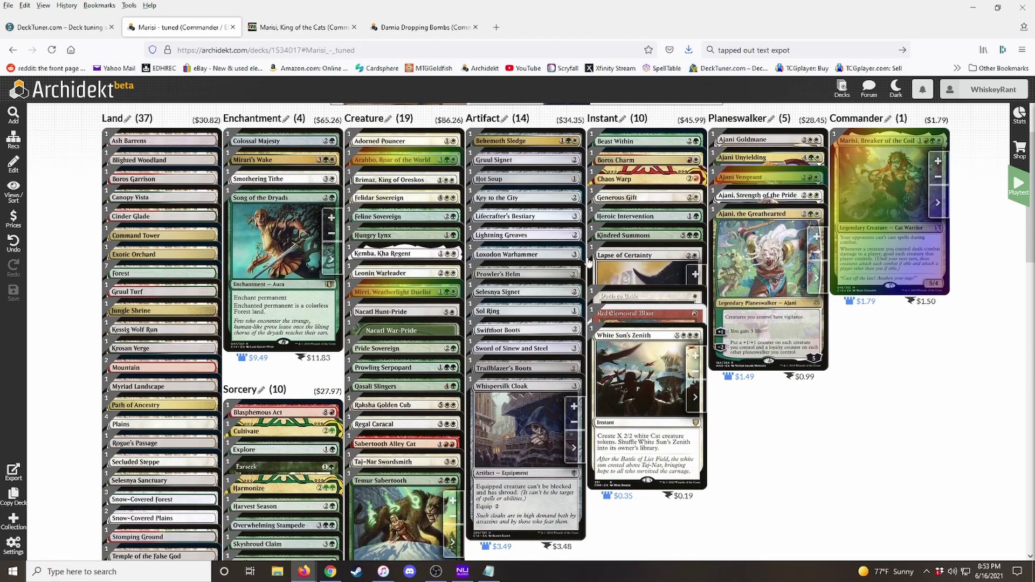
pyautogui.scroll(4, 468, 265)
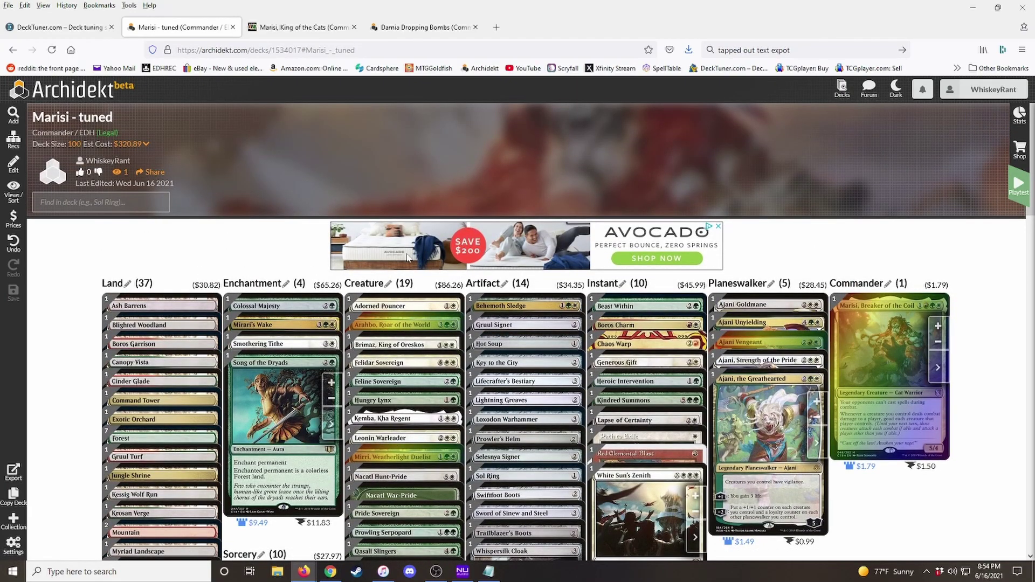
pyautogui.scroll(-3, 776, 296)
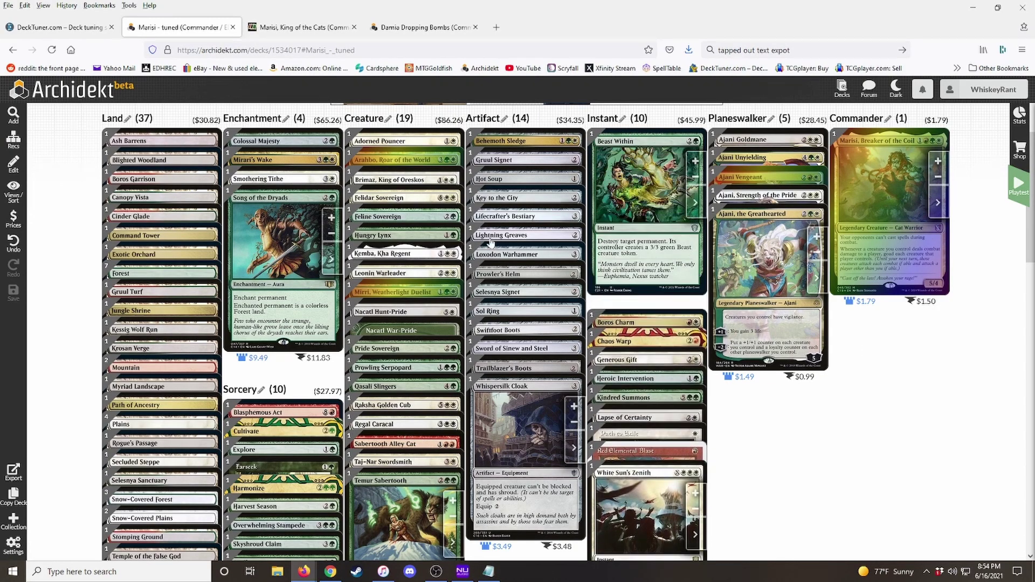
pyautogui.scroll(2, 490, 244)
pyautogui.scroll(-1, 693, 232)
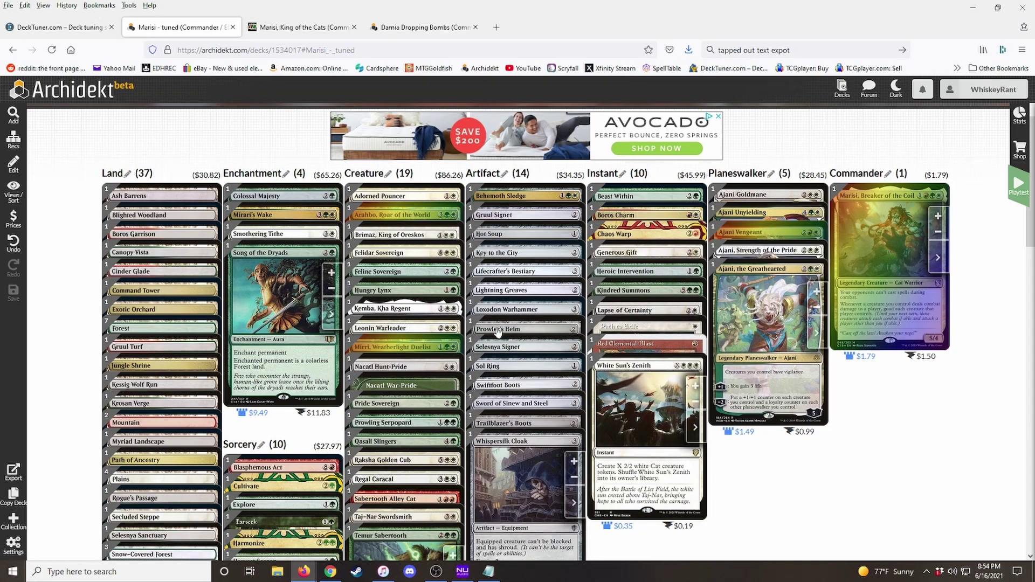
pyautogui.moveTo(497, 259)
# - Replace the Artifact category name with 'Ramp' and confirm the edit
pyautogui.click(504, 174)
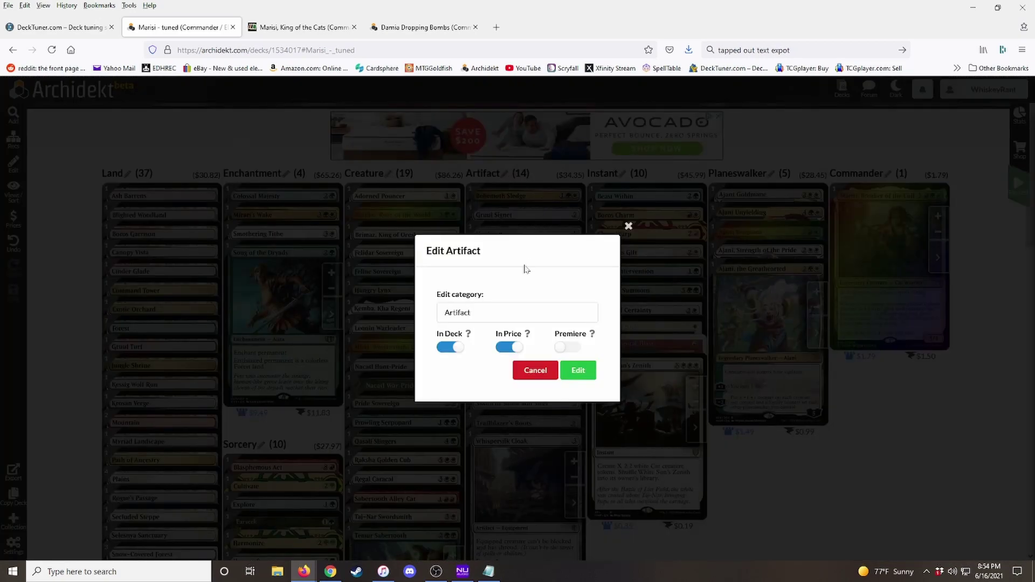
pyautogui.press('Tab')
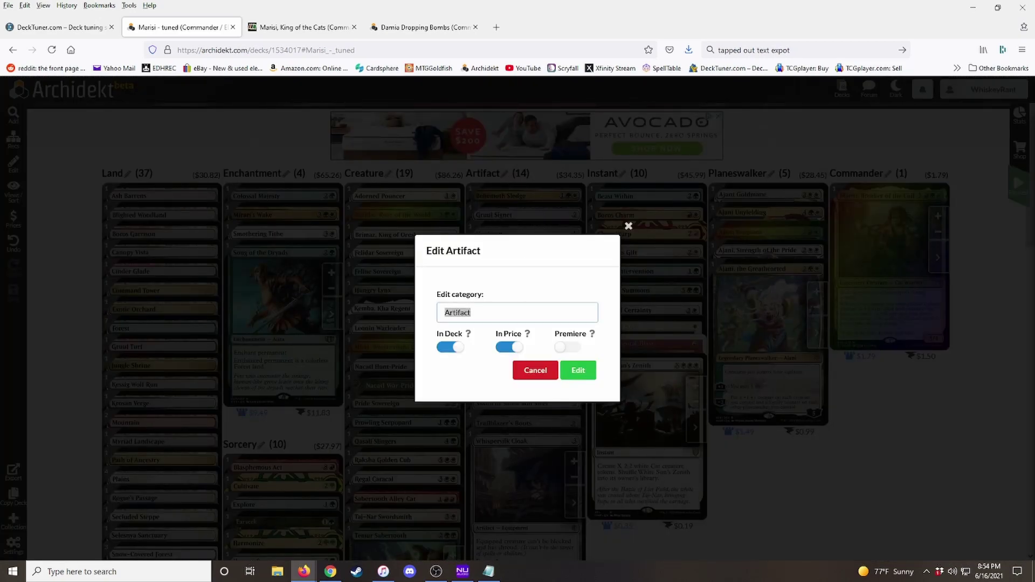
pyautogui.write('Ramp')
pyautogui.click(575, 371)
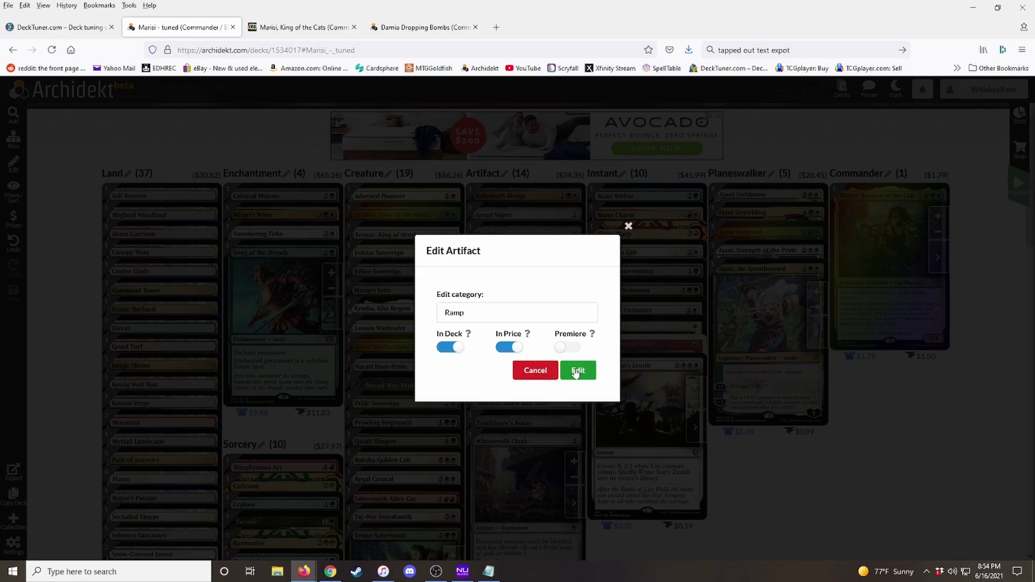
pyautogui.scroll(-1, 410, 155)
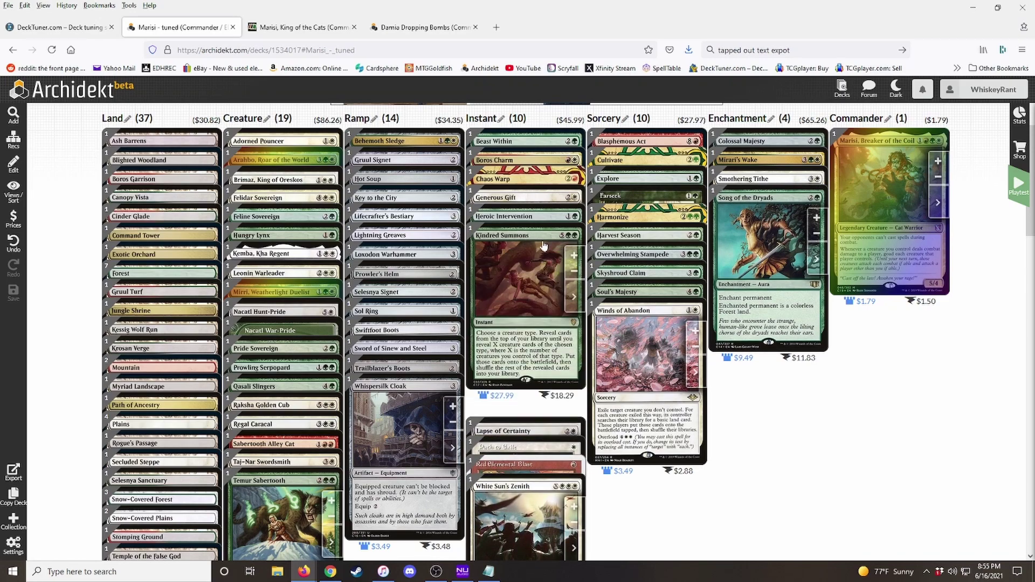
# - Assign Kindred Summons to a new 'Cut' category excluded from the deck count
pyautogui.click(574, 298)
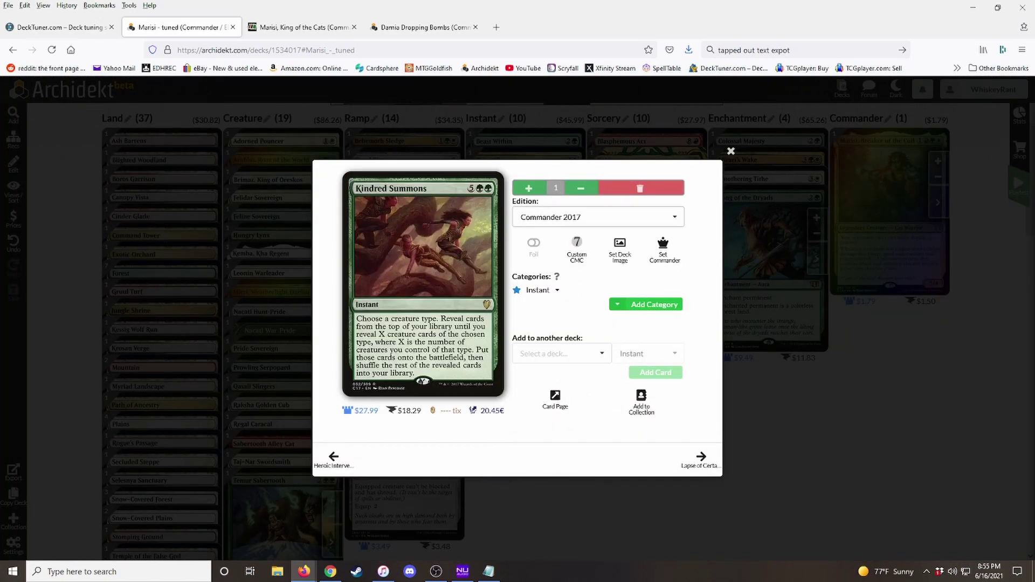
pyautogui.click(539, 290)
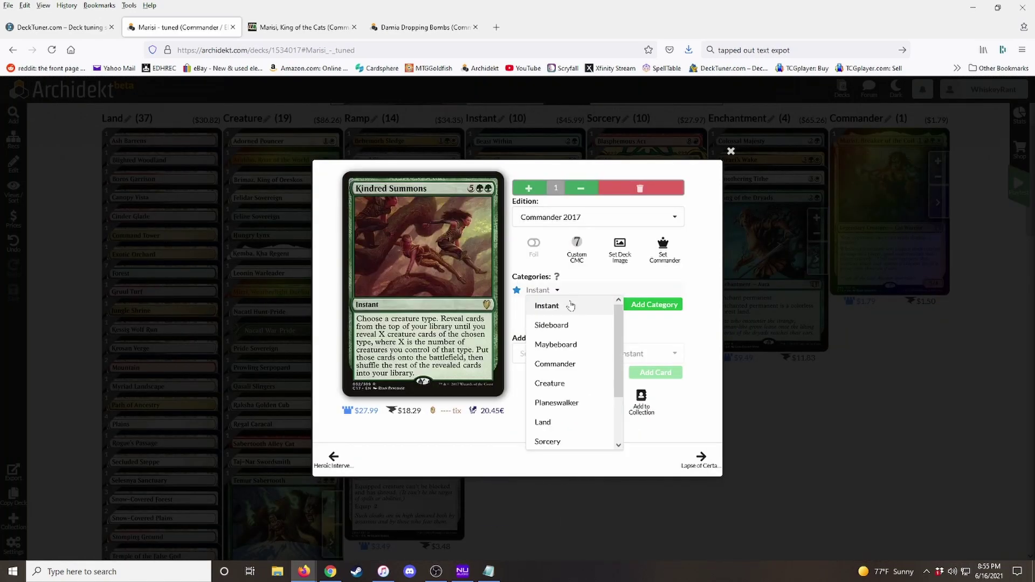
pyautogui.scroll(-2, 577, 355)
pyautogui.click(571, 442)
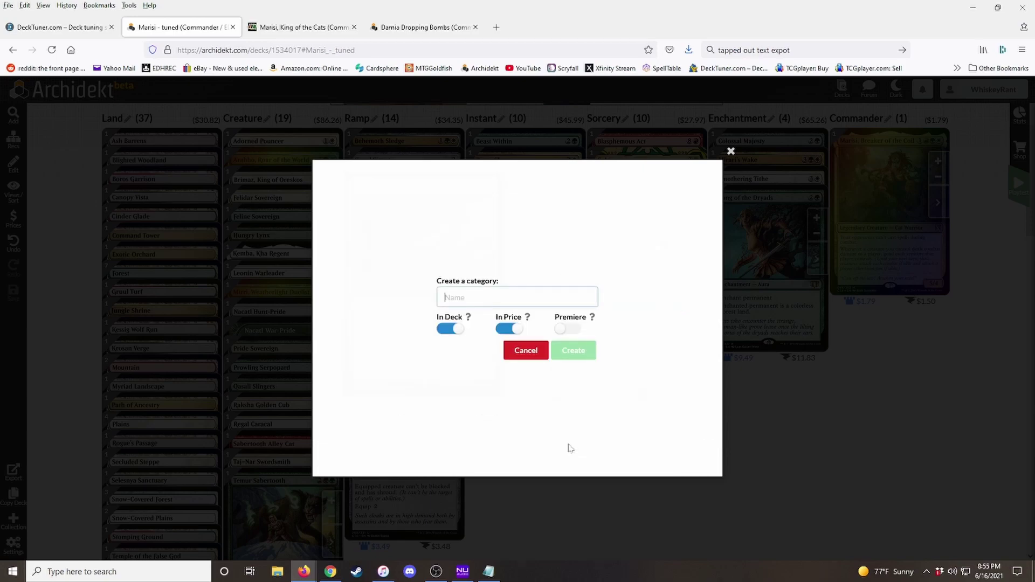
pyautogui.click(452, 329)
pyautogui.write('Cut')
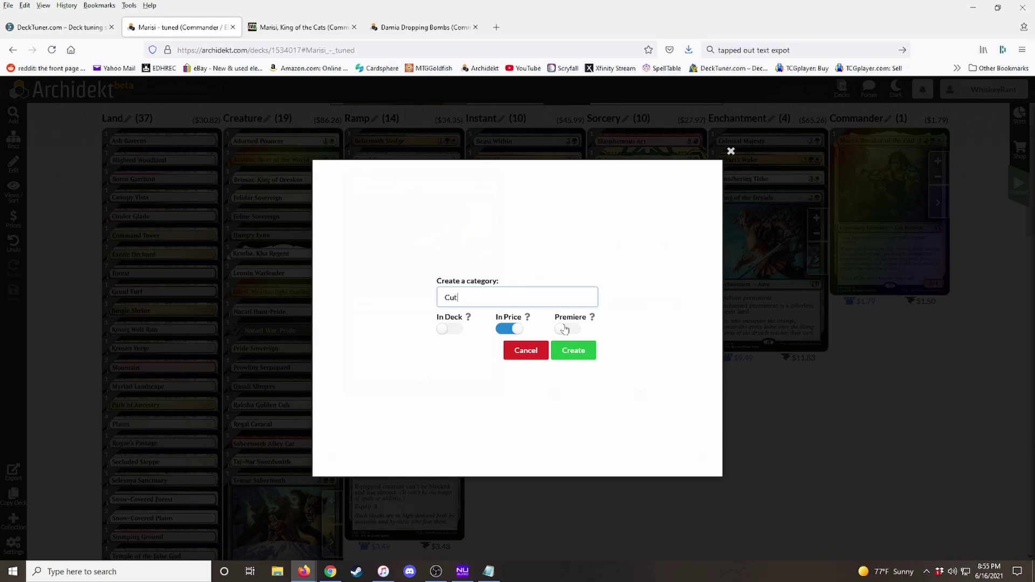
pyautogui.click(573, 351)
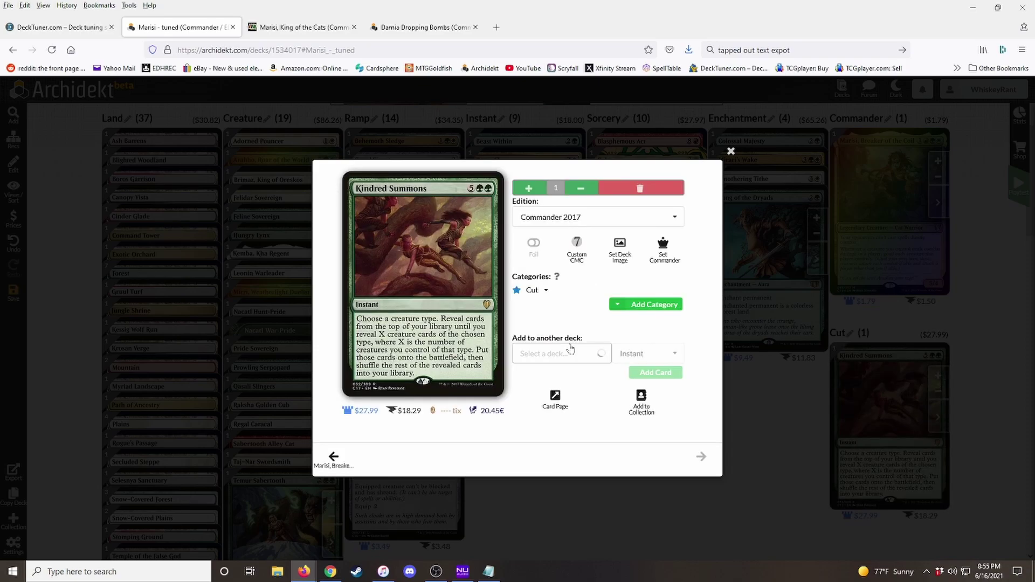
pyautogui.click(731, 152)
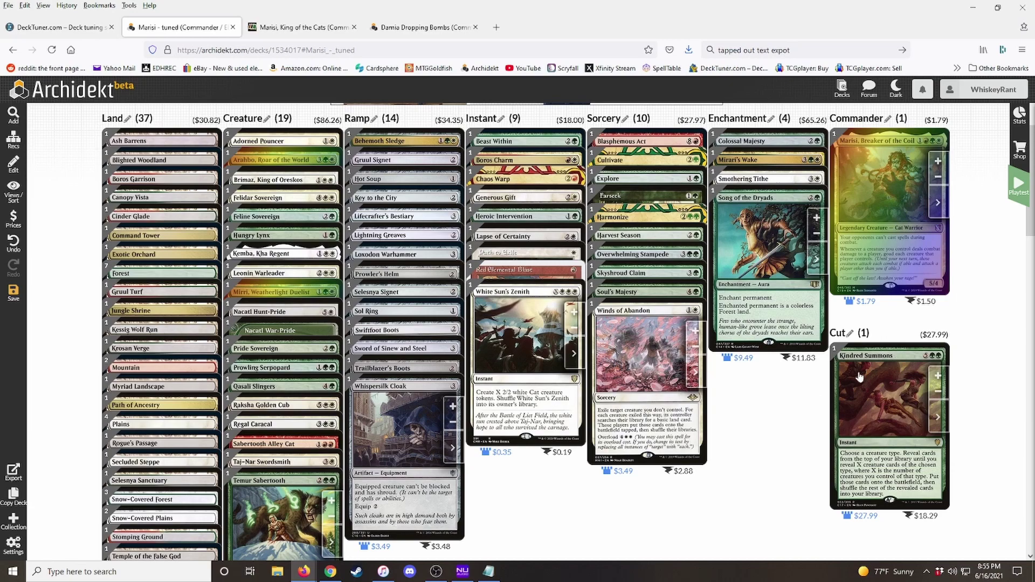
pyautogui.moveTo(636, 230)
pyautogui.scroll(-3, 760, 408)
pyautogui.scroll(3, 759, 407)
# - Search for Arcane Signet and list all its printings with prices across every set
pyautogui.click(14, 115)
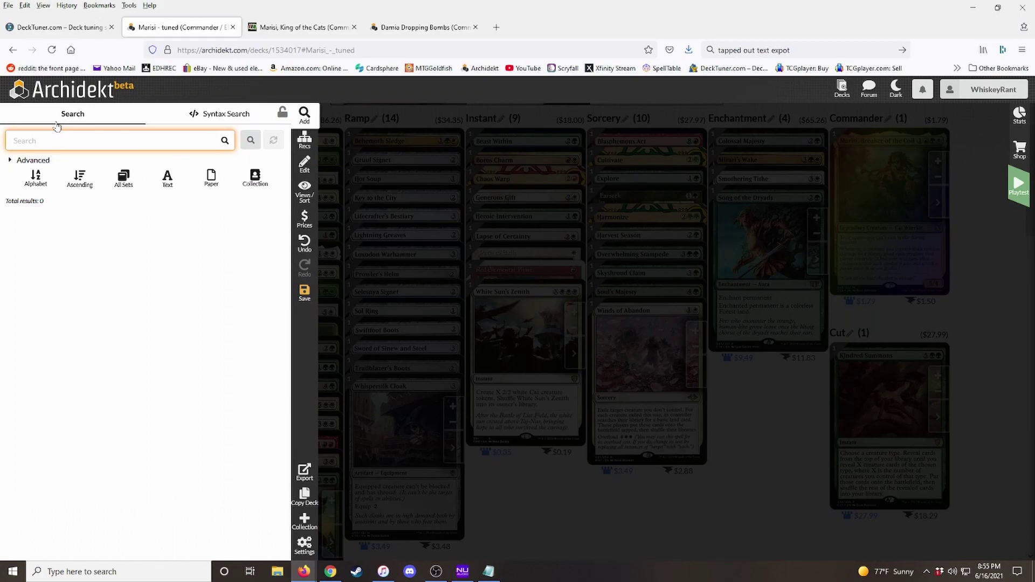
pyautogui.write('Arcane')
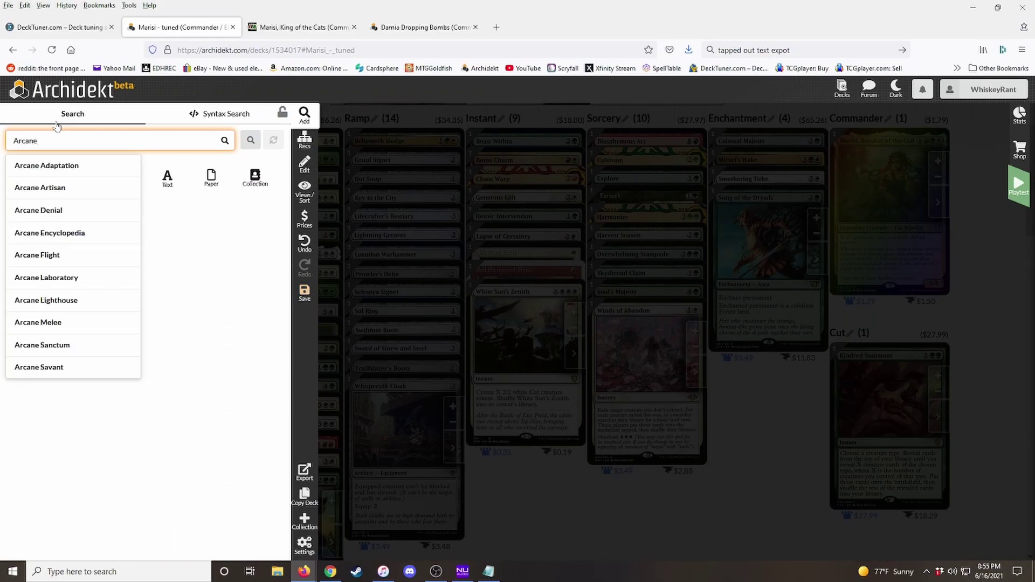
pyautogui.write(' sig')
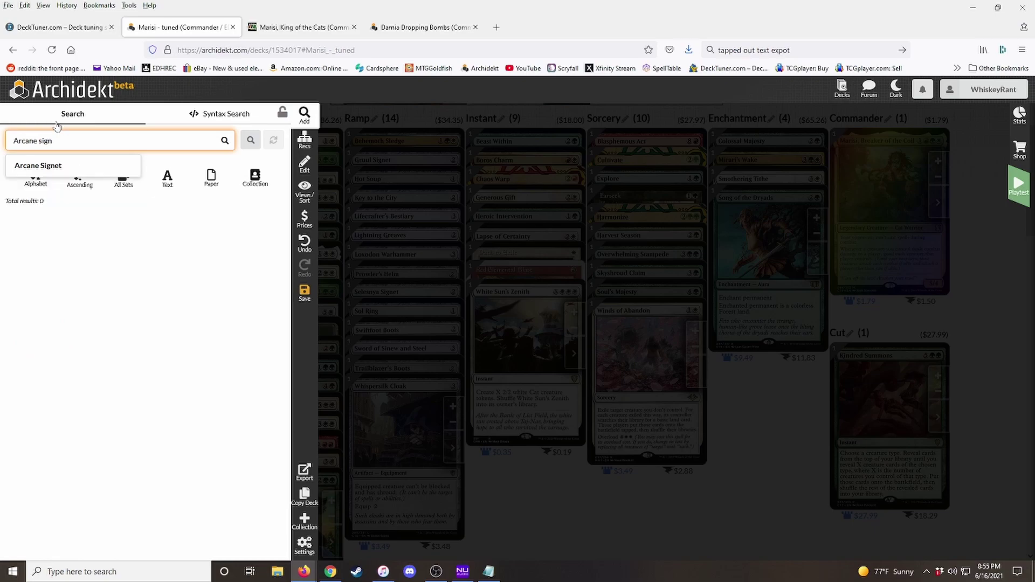
pyautogui.write('n')
pyautogui.click(56, 167)
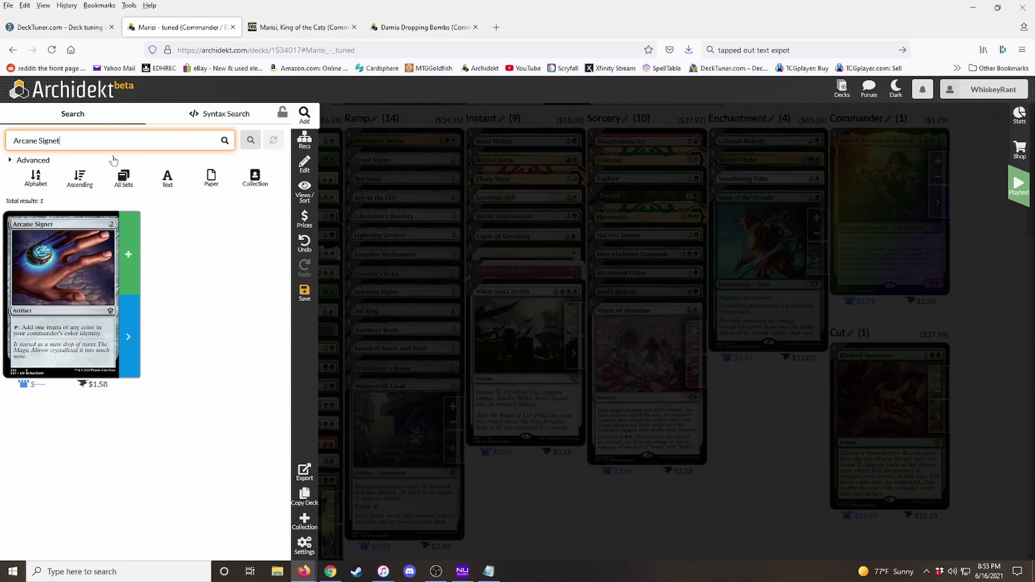
pyautogui.click(124, 179)
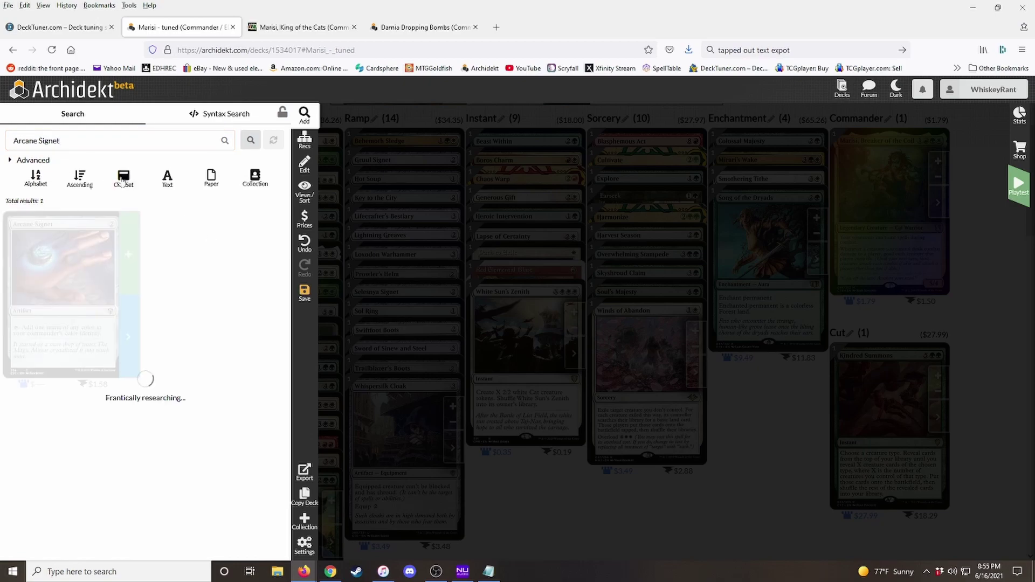
pyautogui.scroll(-2, 205, 247)
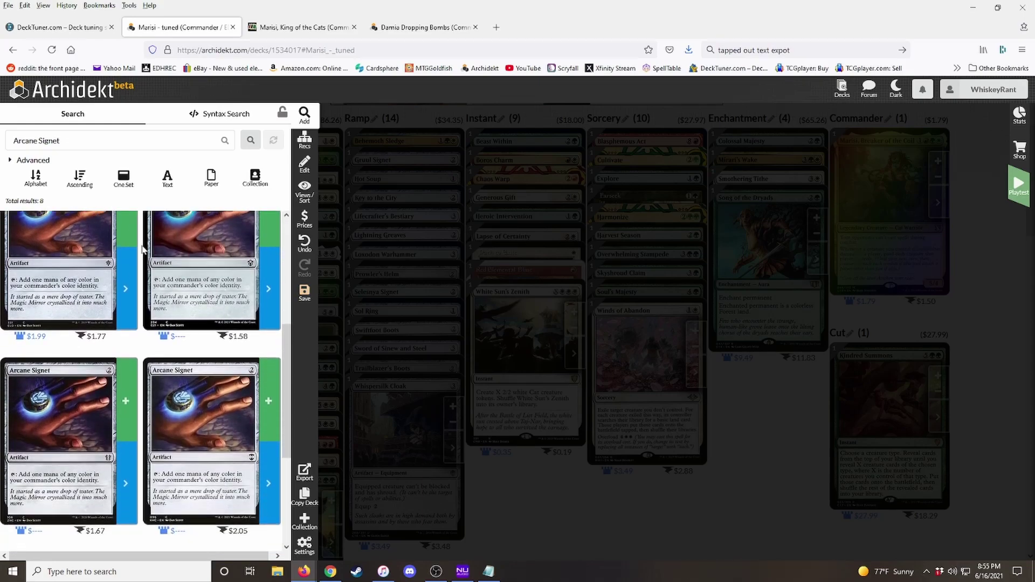
pyautogui.scroll(-4, 143, 248)
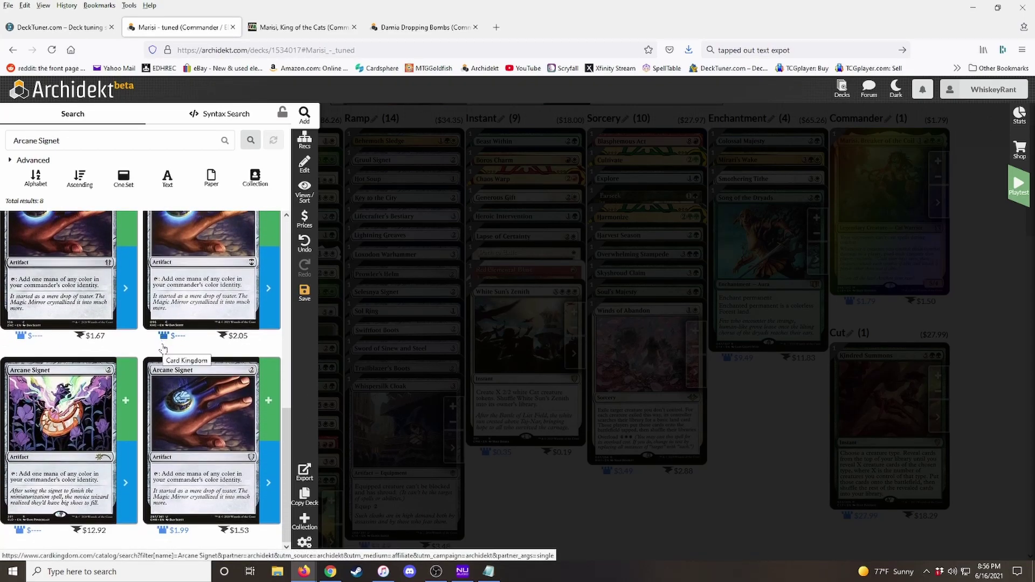
pyautogui.scroll(6, 163, 348)
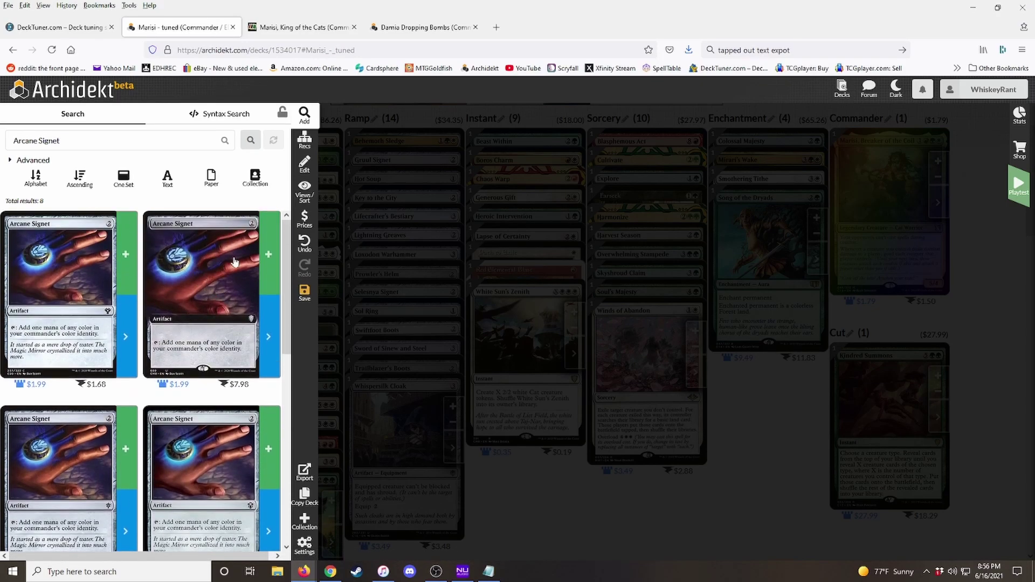
pyautogui.scroll(-2, 210, 261)
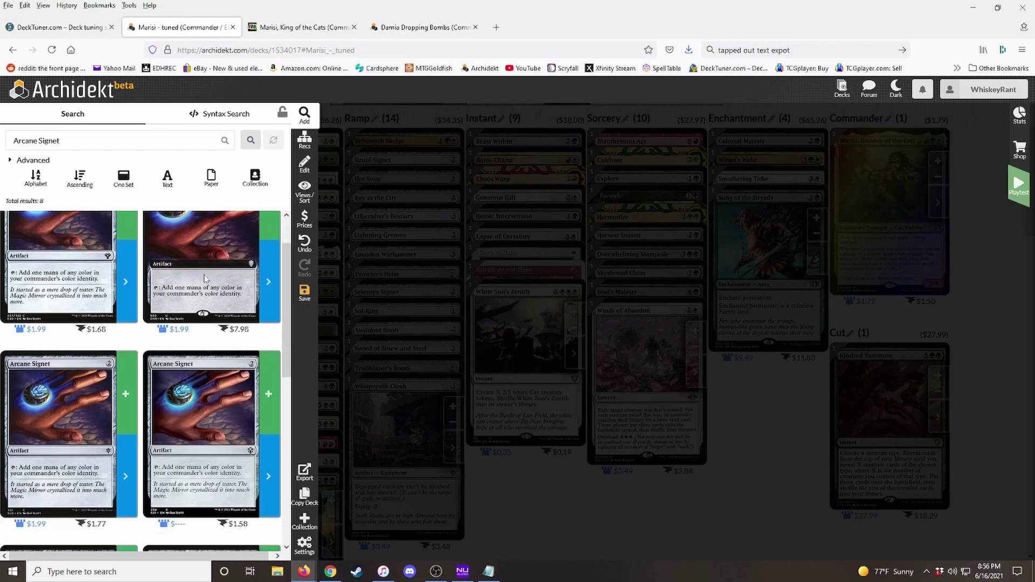
pyautogui.scroll(2, 226, 272)
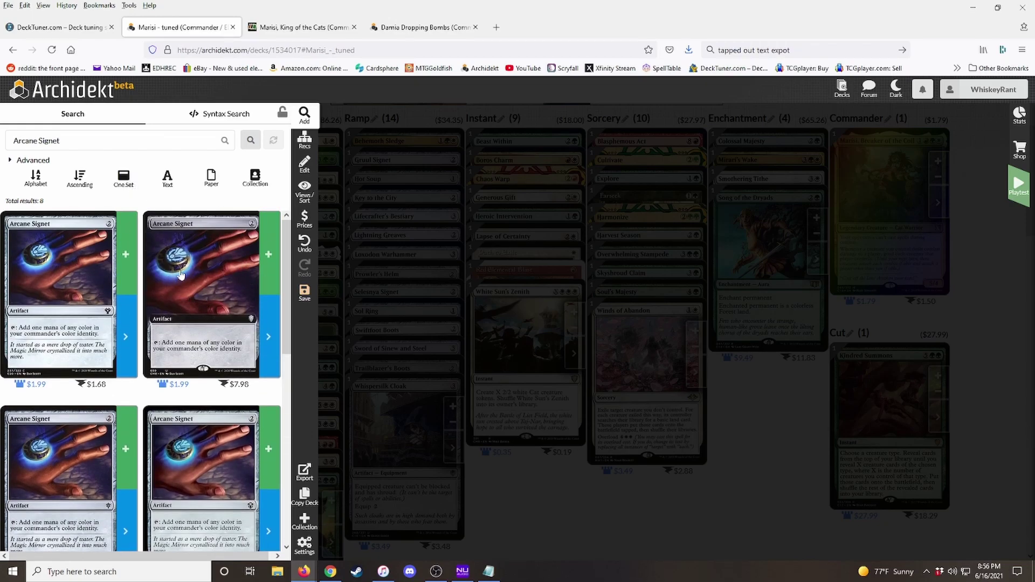
pyautogui.scroll(-3, 182, 289)
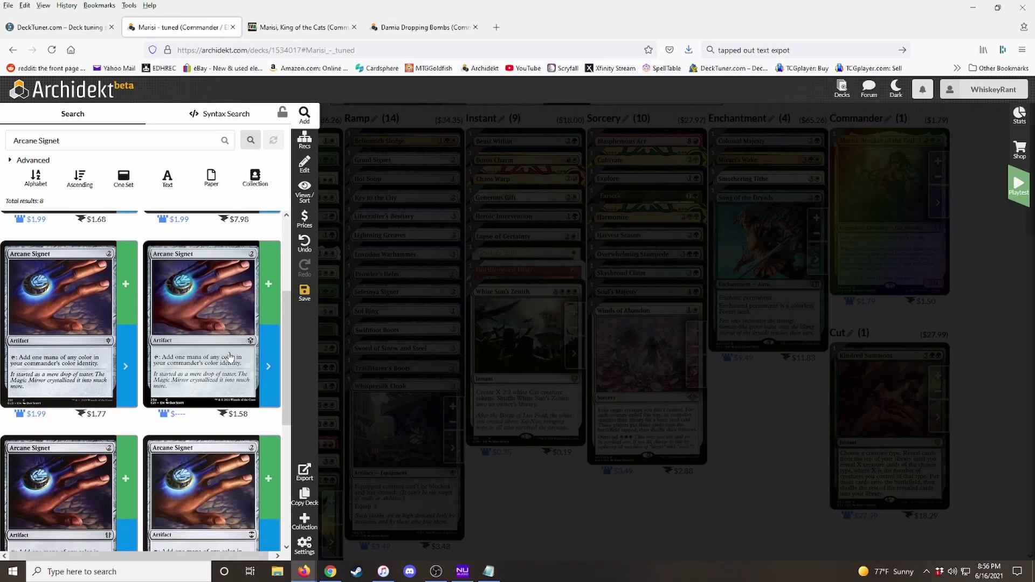
pyautogui.scroll(-3, 224, 348)
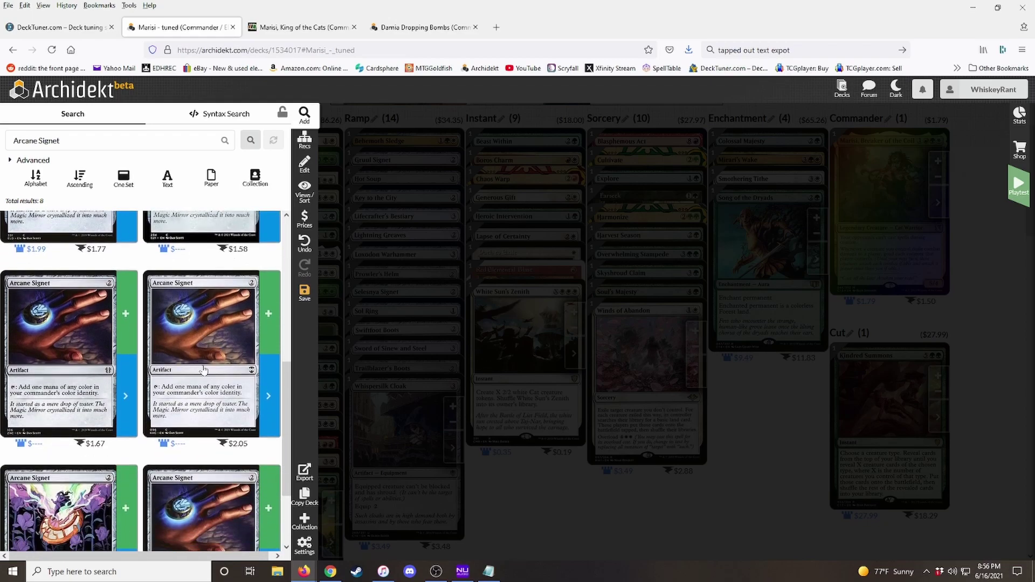
pyautogui.scroll(-2, 96, 397)
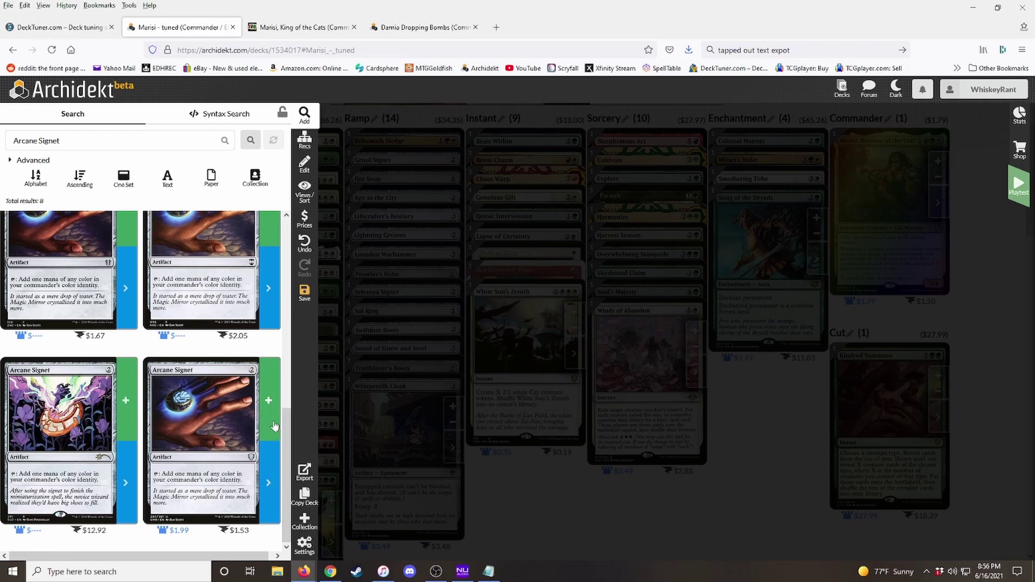
# - Add an Arcane Signet printing to the Ramp category and save the deck
pyautogui.click(269, 483)
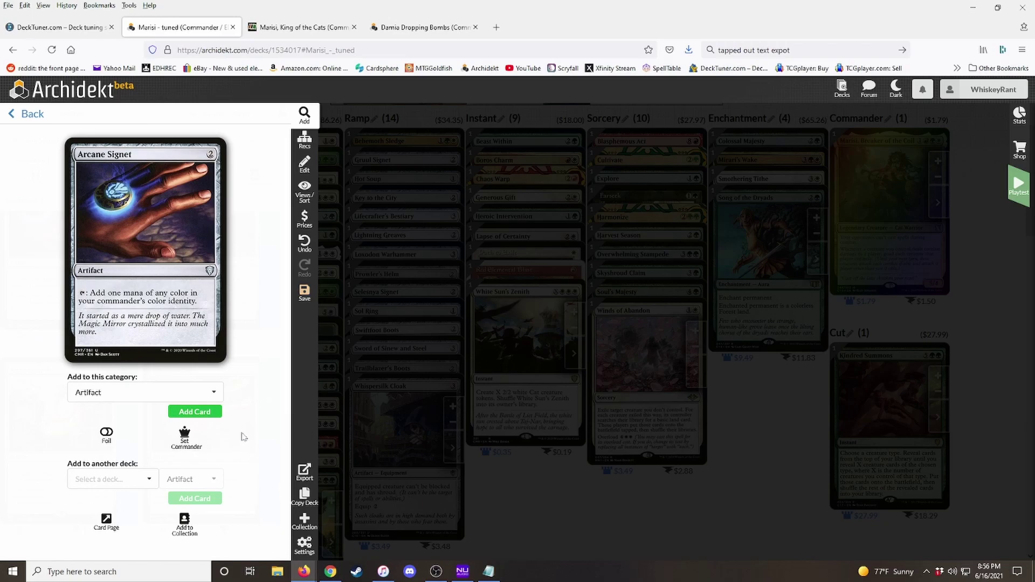
pyautogui.click(156, 397)
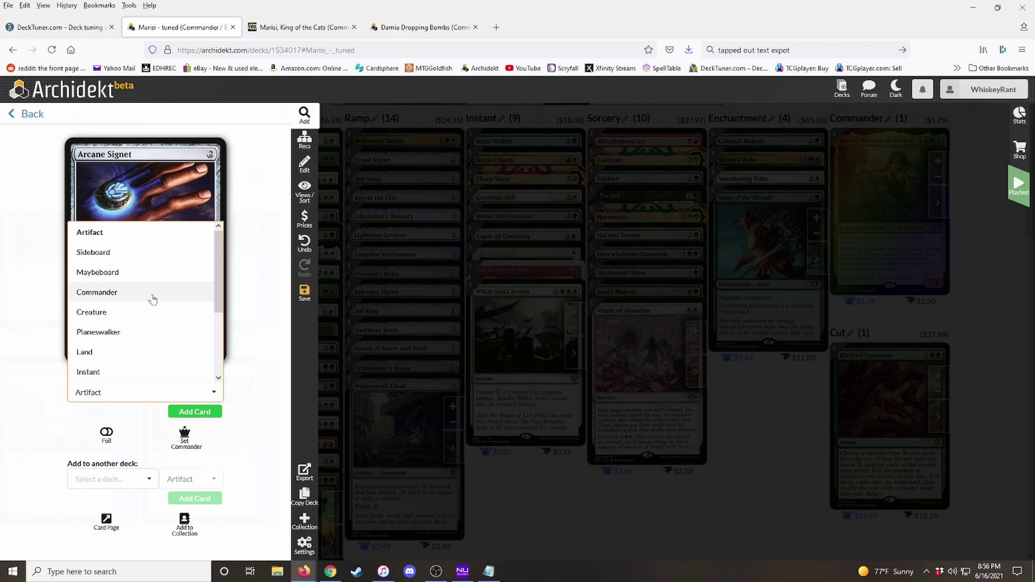
pyautogui.scroll(-2, 152, 299)
pyautogui.click(86, 333)
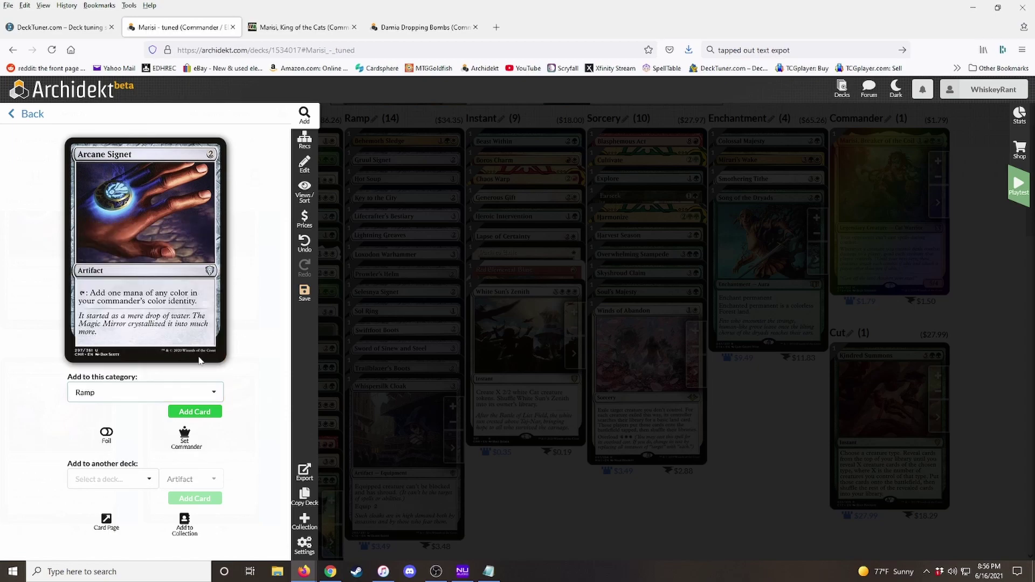
pyautogui.click(195, 412)
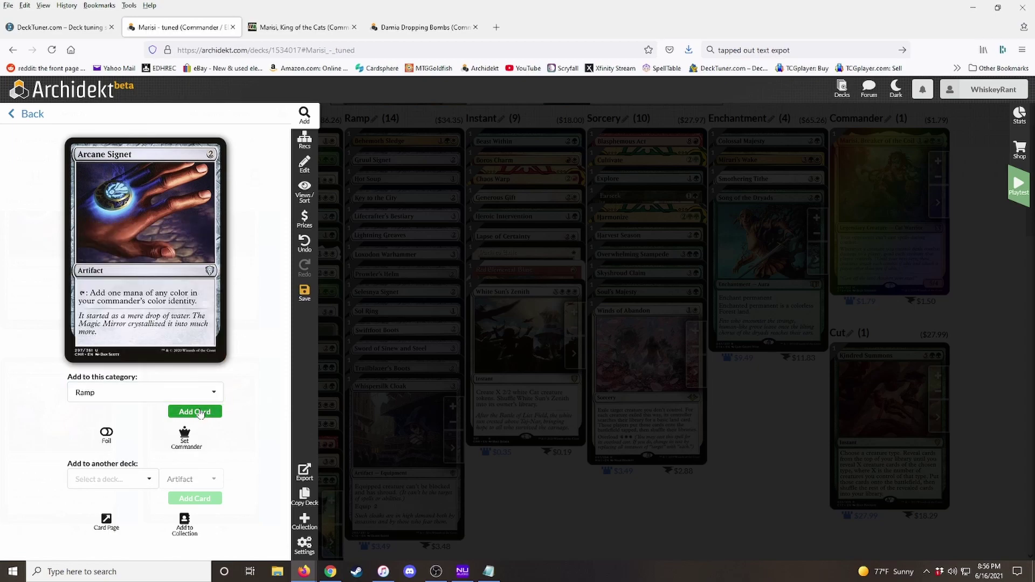
pyautogui.click(304, 292)
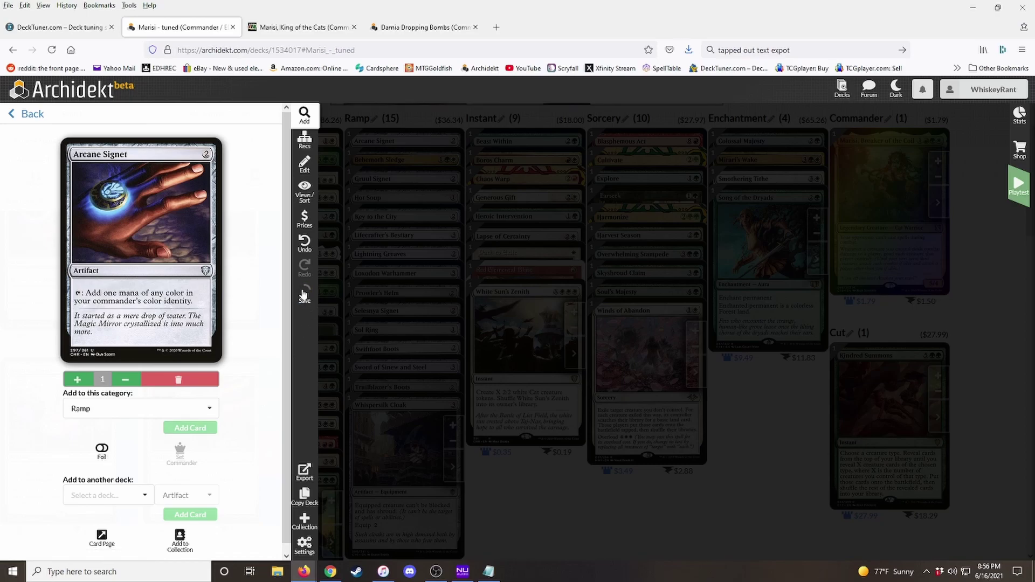
pyautogui.click(552, 510)
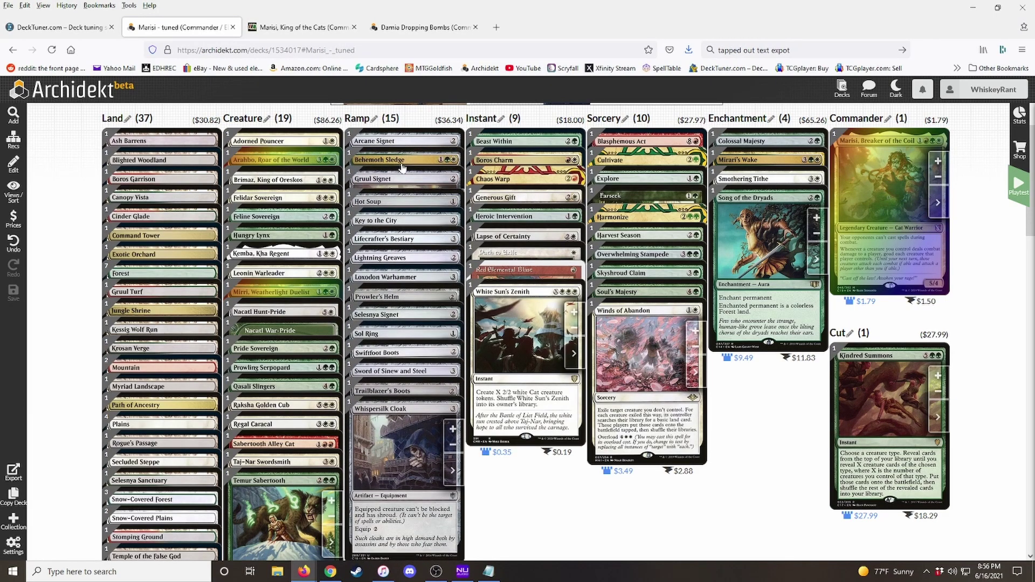
# - Move Behemoth Sledge, Hot Soup, Whispersilk Cloak, Trailblazer's Boots, Sword of Sinew and Steel, Swiftfoot Boots to Cut
pyautogui.moveTo(413, 198); pyautogui.dragTo(889, 413)
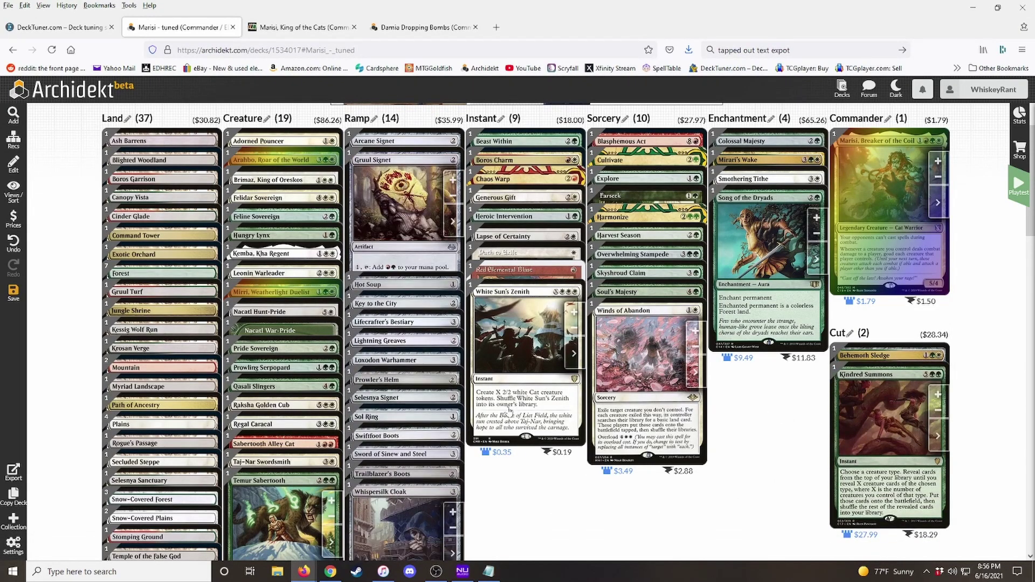
pyautogui.moveTo(401, 216); pyautogui.dragTo(897, 434)
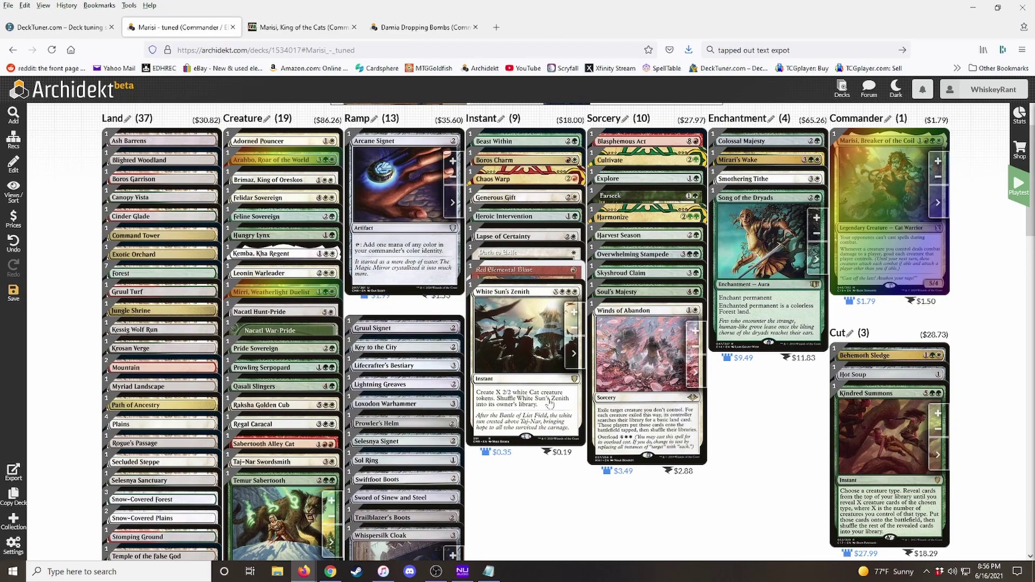
pyautogui.moveTo(426, 393); pyautogui.dragTo(905, 377)
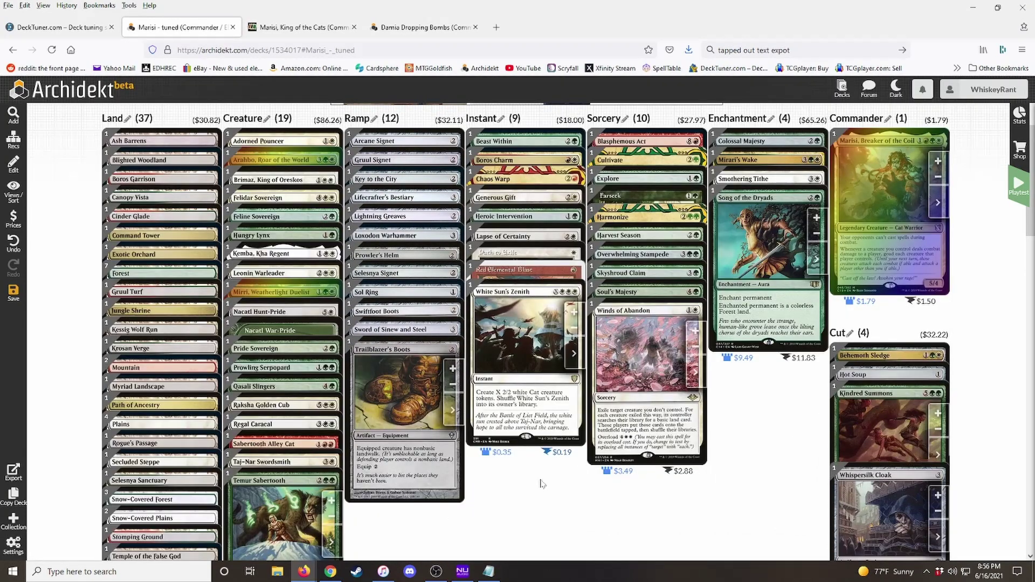
pyautogui.moveTo(429, 377); pyautogui.dragTo(874, 458)
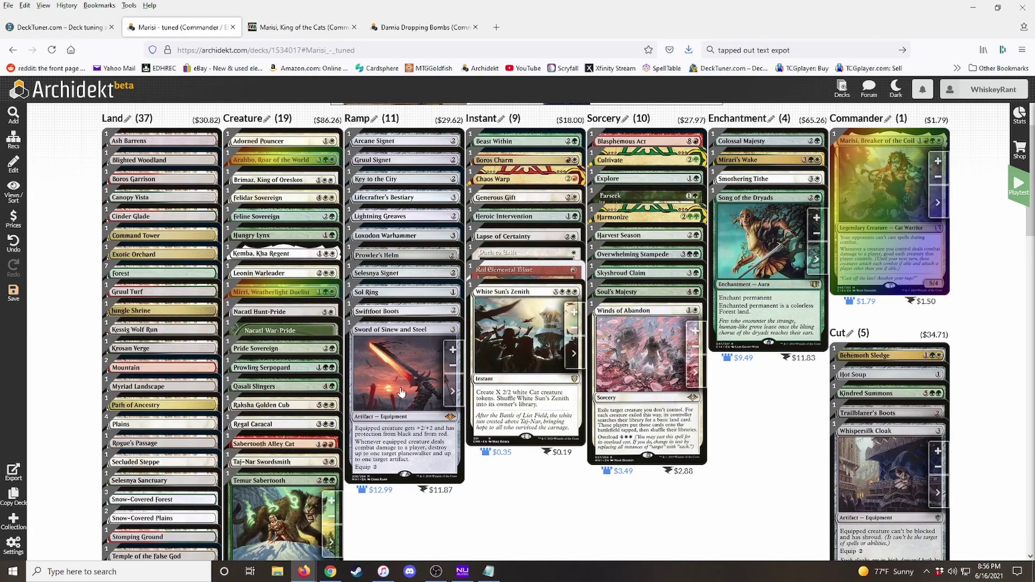
pyautogui.moveTo(404, 330); pyautogui.dragTo(894, 426)
pyautogui.moveTo(450, 444); pyautogui.dragTo(862, 432)
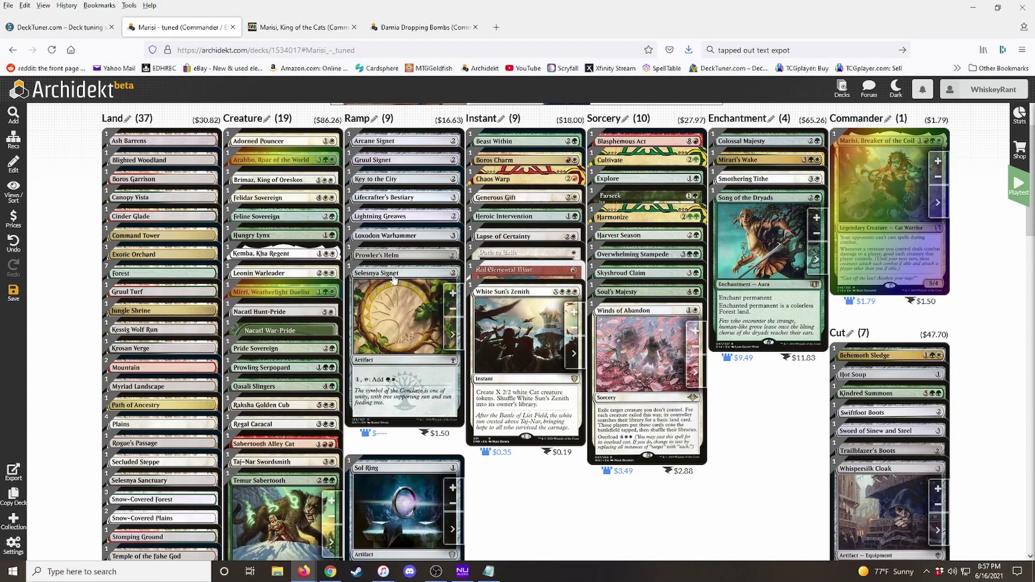
# - Move Prowler's Helm, Loxodon Warhammer, Lightning Greaves, Lifecrafter's Bestiary and Key to the City to Cut
pyautogui.moveTo(393, 259); pyautogui.dragTo(889, 412)
pyautogui.moveTo(389, 238); pyautogui.dragTo(887, 377)
pyautogui.moveTo(394, 221); pyautogui.dragTo(894, 378)
pyautogui.moveTo(392, 225); pyautogui.dragTo(889, 380)
pyautogui.moveTo(394, 183); pyautogui.dragTo(889, 378)
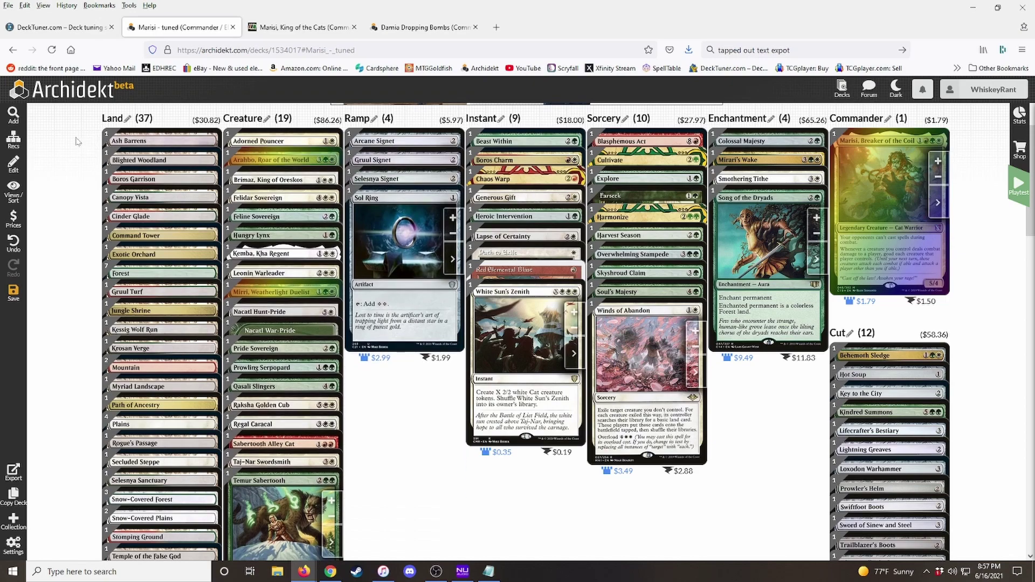
# - Find Arcane Signet and give it a new 'Add' category excluded from the deck count
pyautogui.click(13, 114)
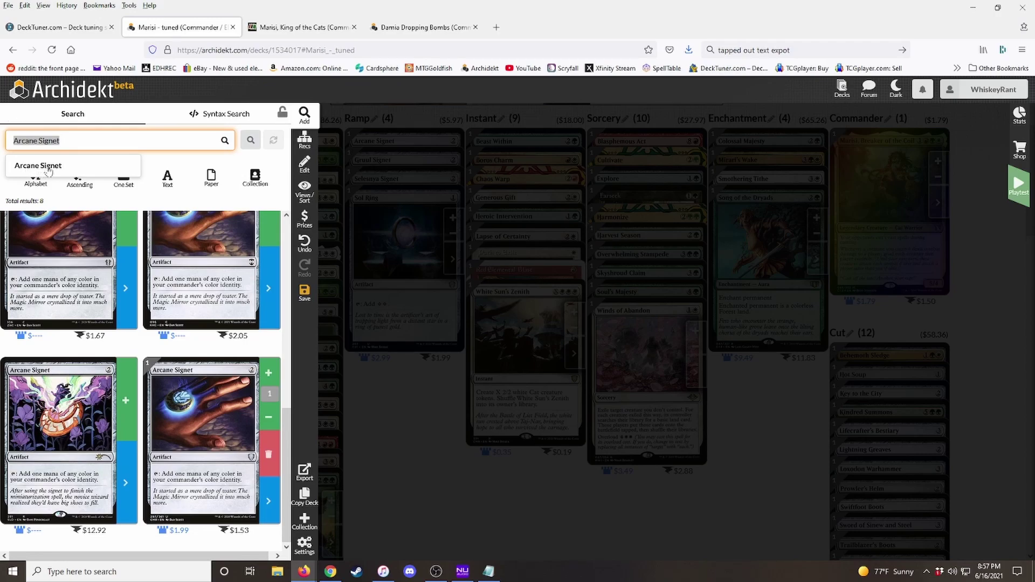
pyautogui.click(264, 349)
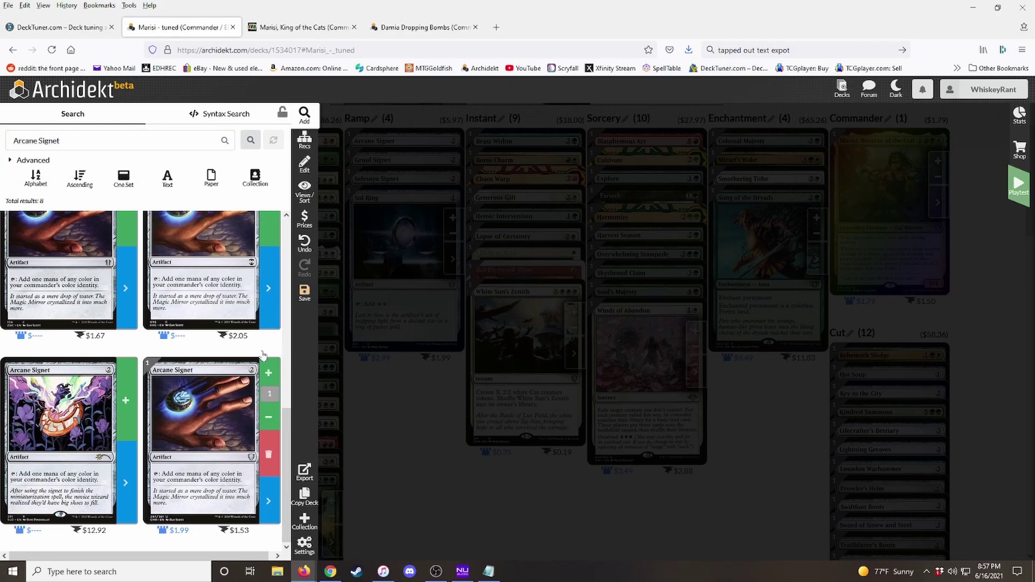
pyautogui.click(268, 503)
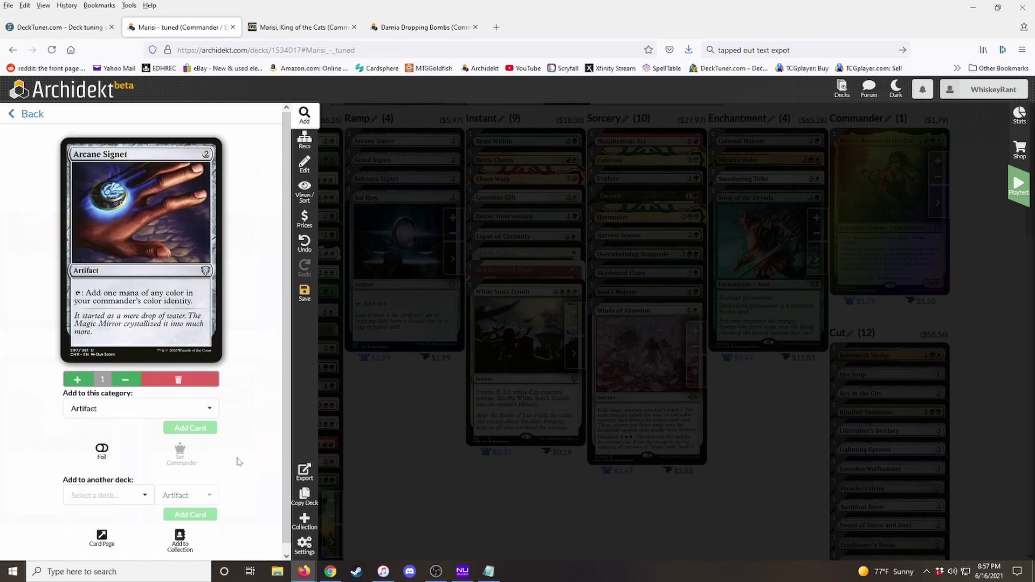
pyautogui.click(151, 409)
pyautogui.scroll(-3, 143, 358)
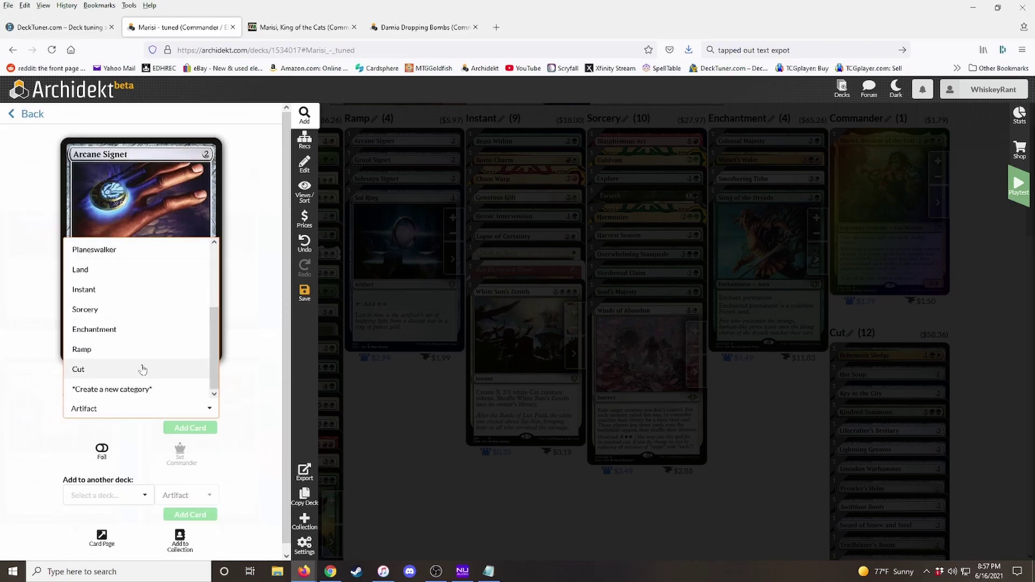
pyautogui.click(130, 389)
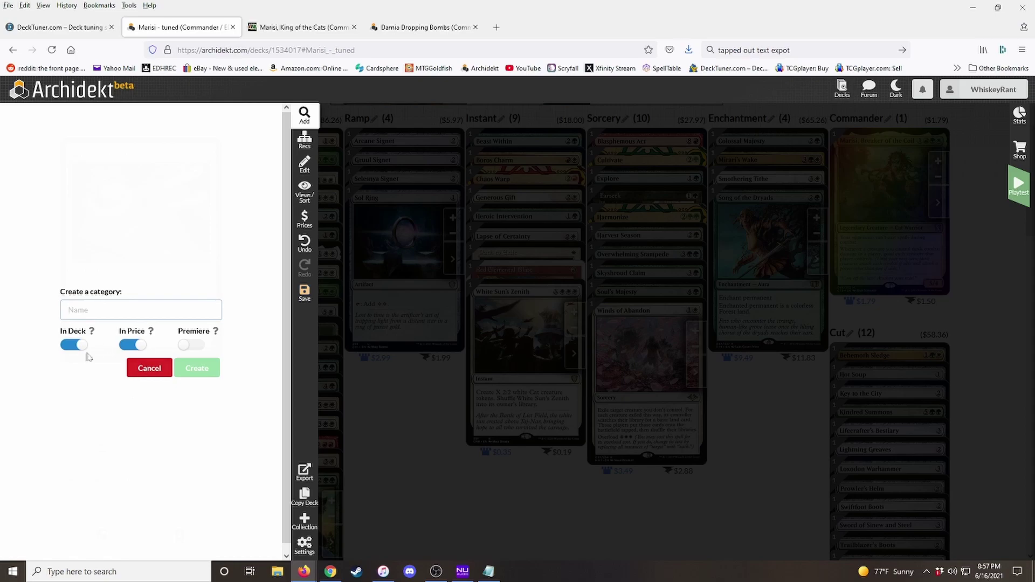
pyautogui.click(73, 345)
pyautogui.write('Add')
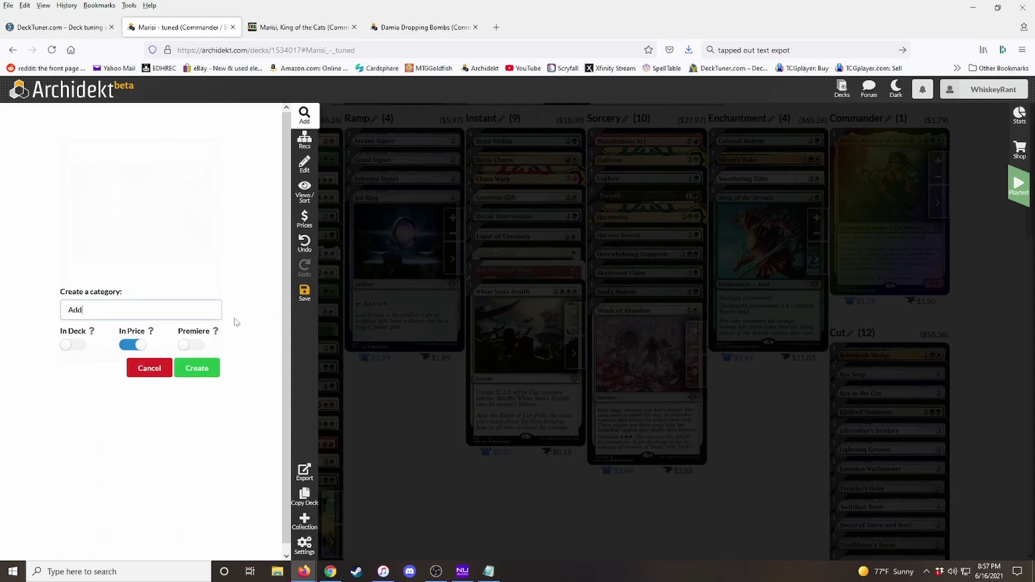
pyautogui.click(211, 366)
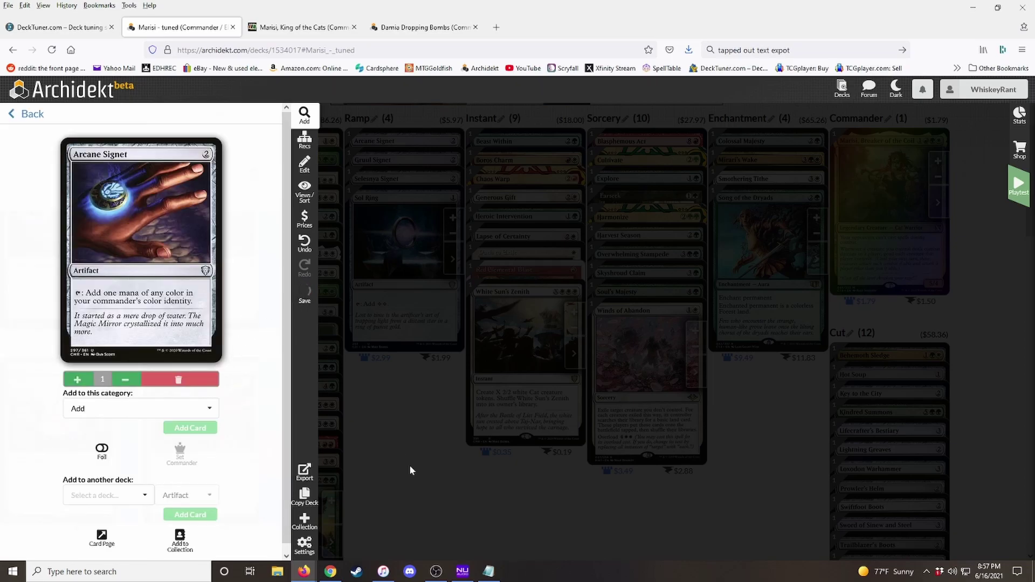
# - Scroll the Marisi - tuned deck to check the Add category, then return to the top
pyautogui.scroll(-10, 419, 478)
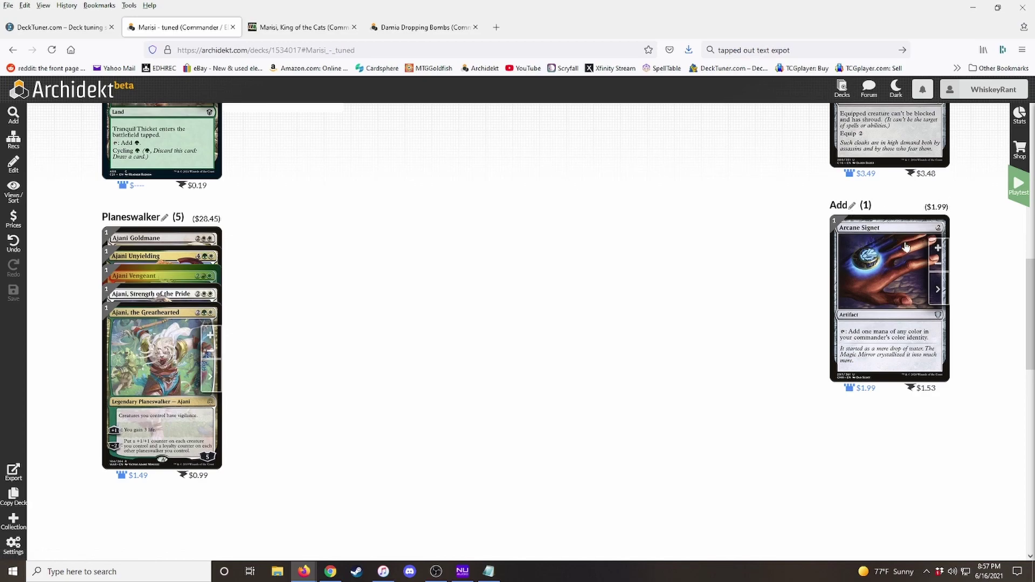
pyautogui.scroll(2, 910, 251)
pyautogui.scroll(-3, 851, 260)
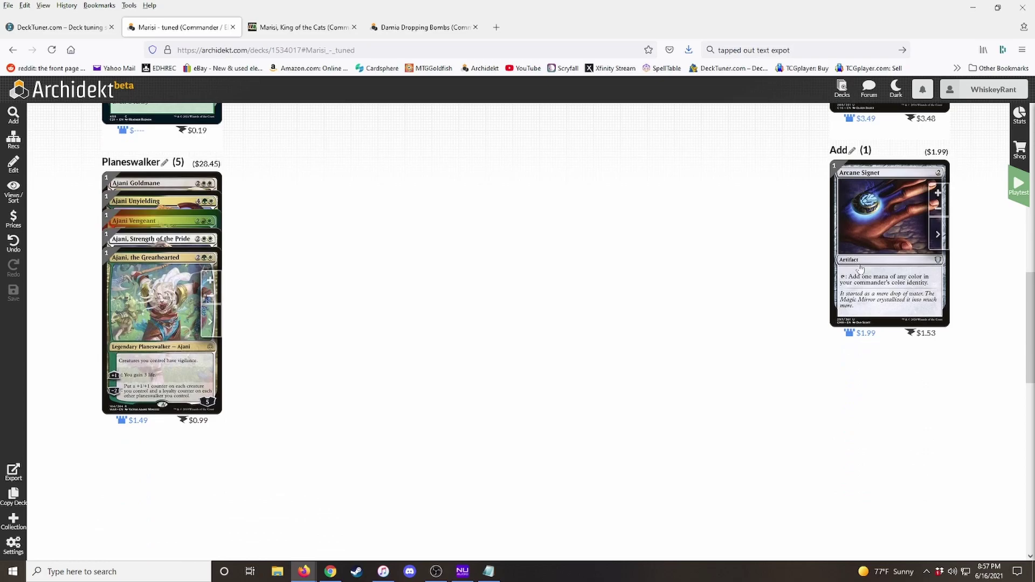
pyautogui.scroll(3, 860, 268)
pyautogui.scroll(1, 734, 331)
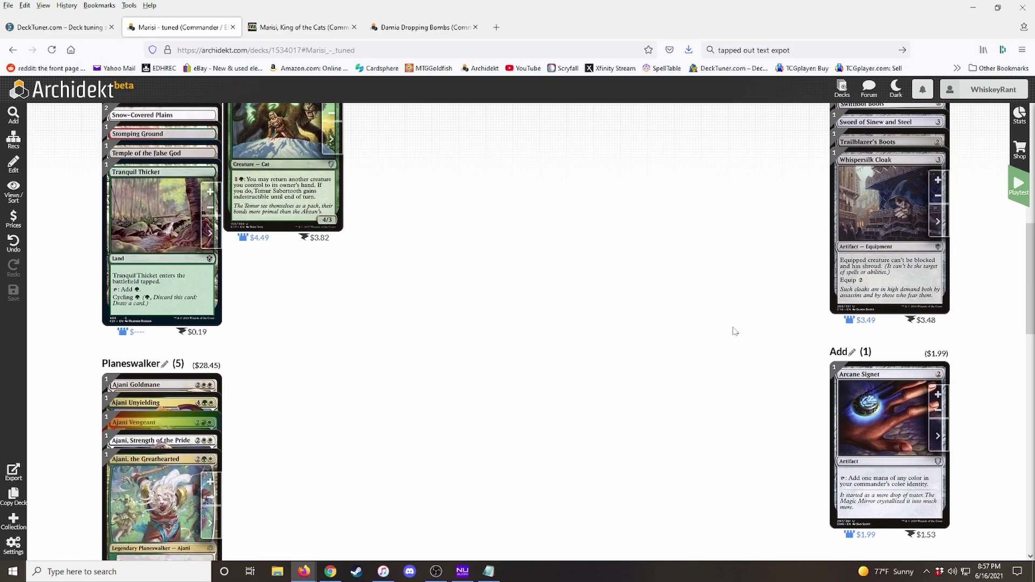
pyautogui.scroll(5, 734, 331)
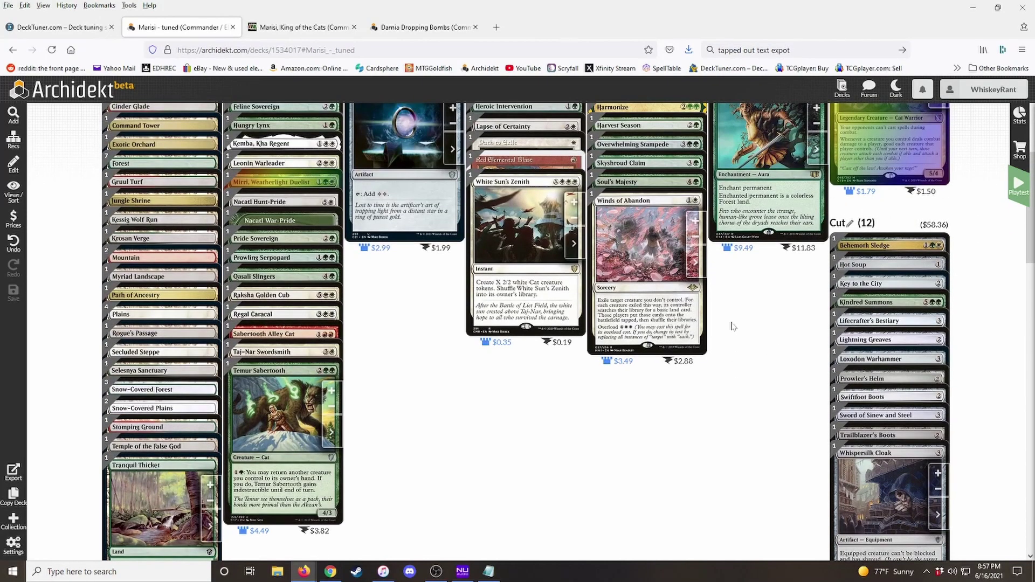
pyautogui.scroll(2, 732, 326)
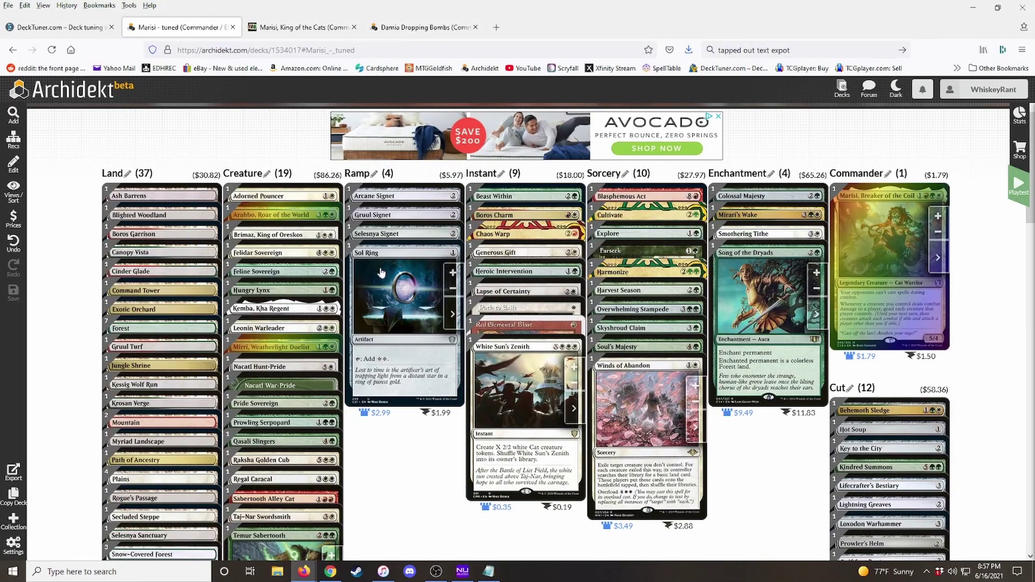
pyautogui.scroll(1, 393, 264)
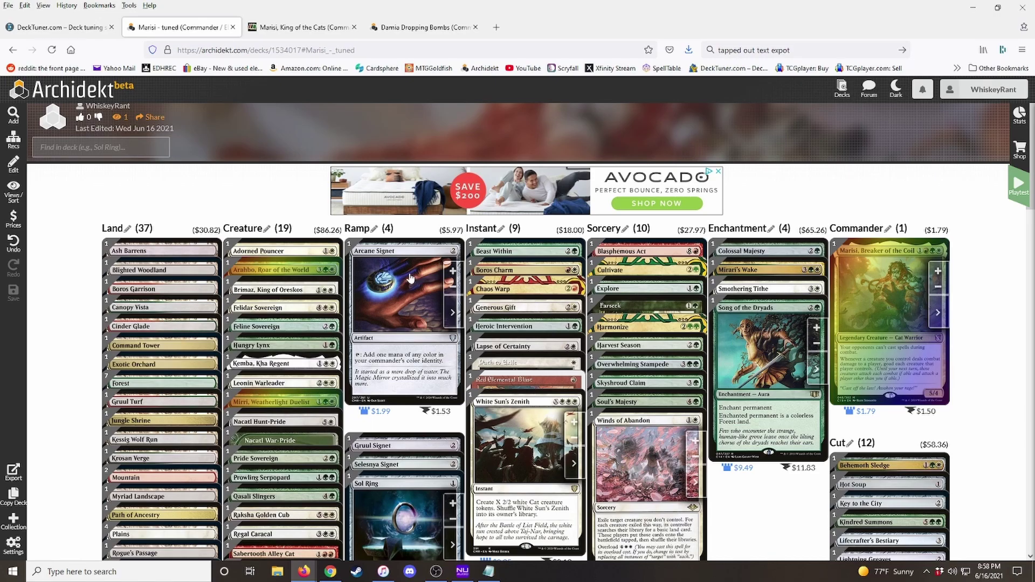
pyautogui.scroll(-15, 785, 398)
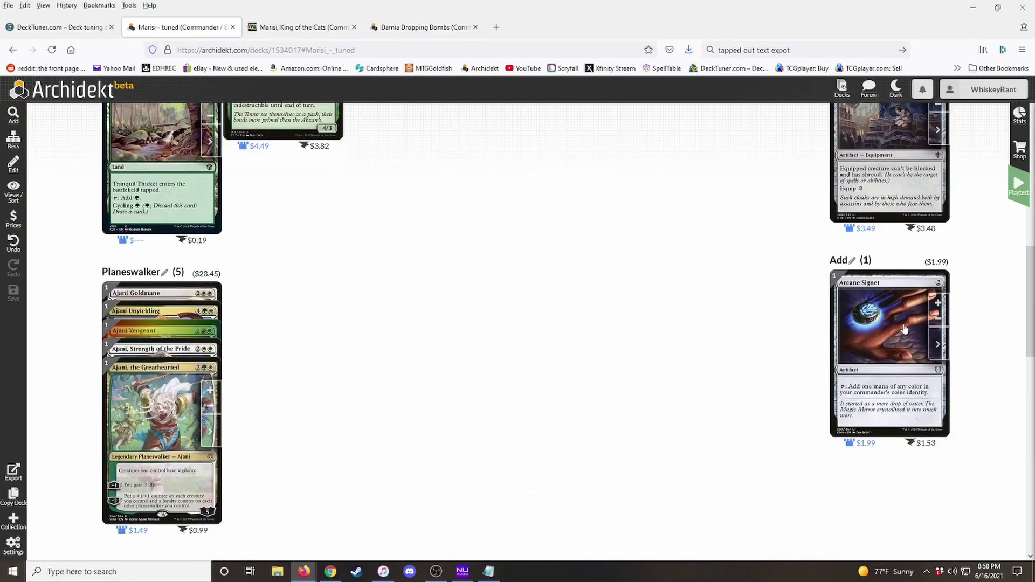
pyautogui.scroll(8, 781, 345)
pyautogui.scroll(4, 766, 341)
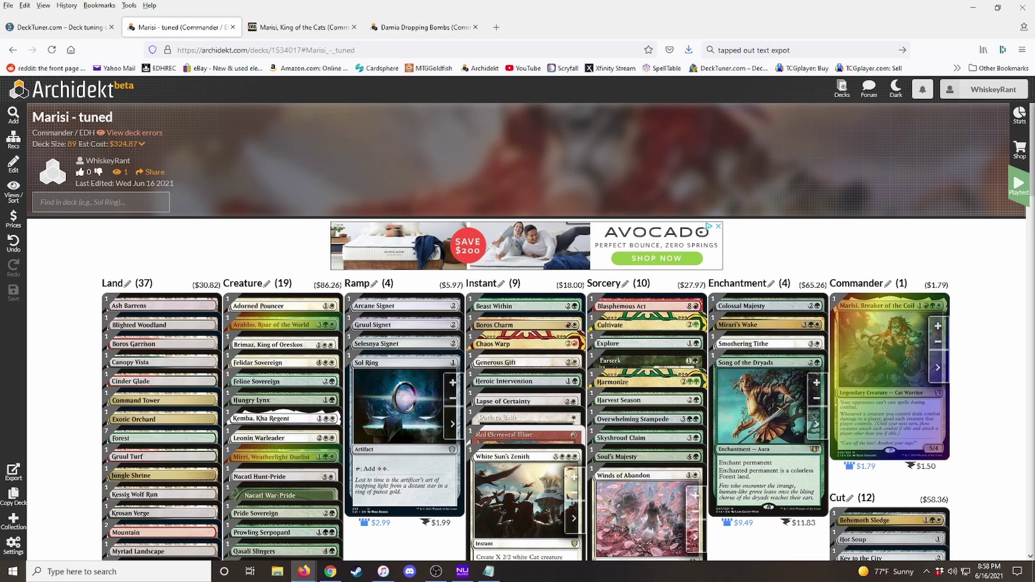
pyautogui.scroll(-5, 227, 158)
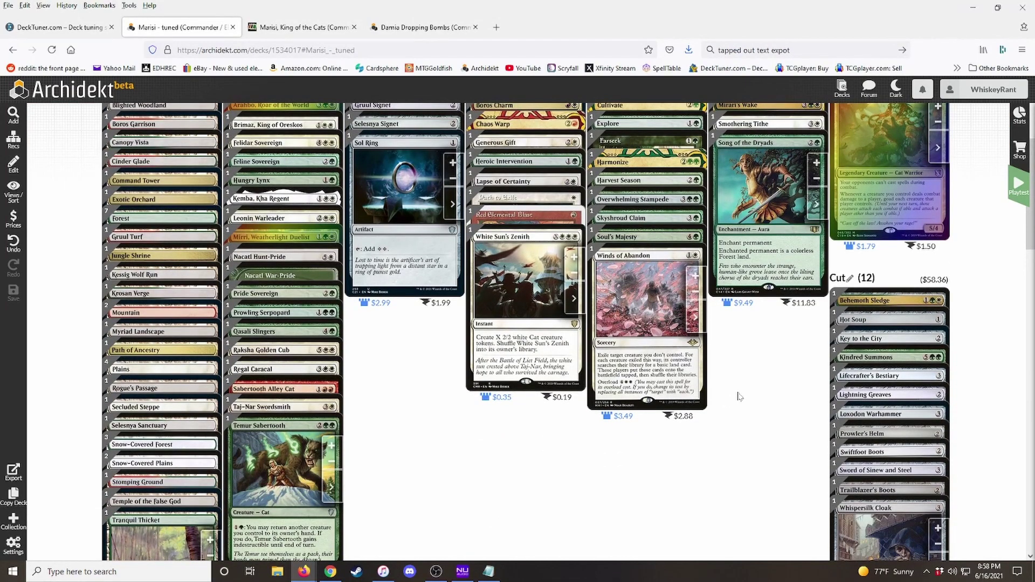
pyautogui.scroll(3, 739, 397)
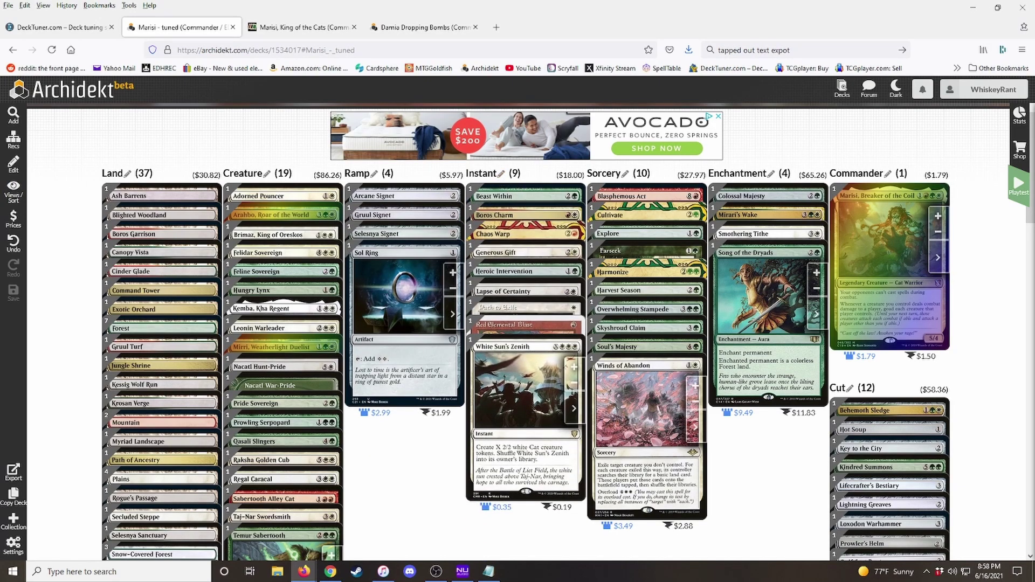
# - Rename the Instant category to Card Draw
pyautogui.click(502, 175)
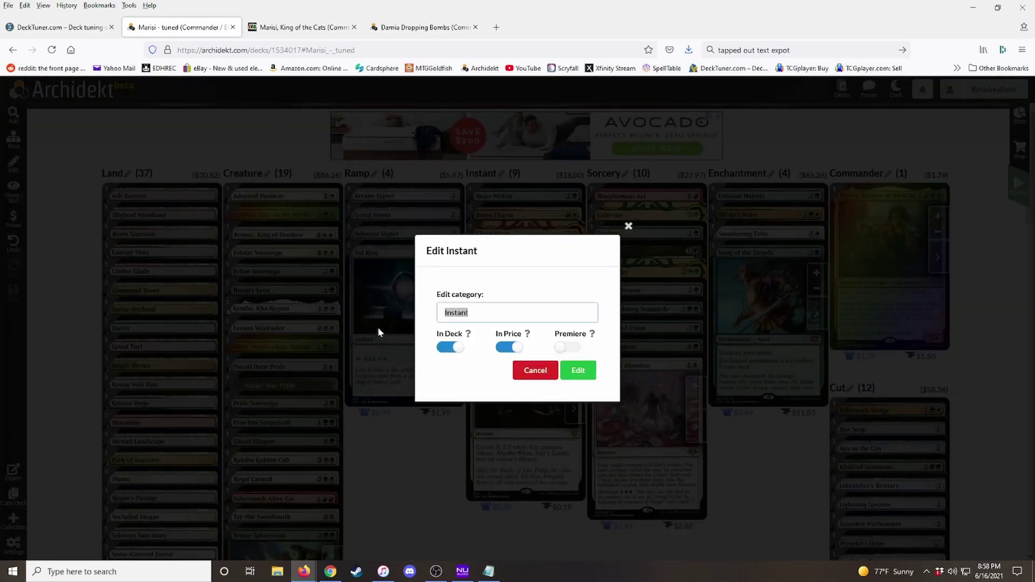
pyautogui.write('Card')
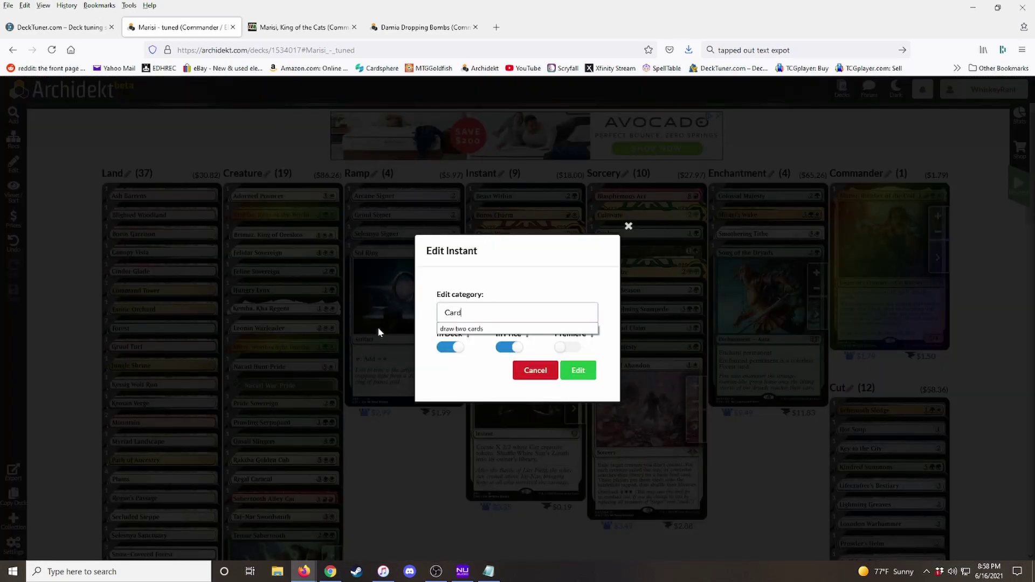
pyautogui.write(' D')
pyautogui.write('ra')
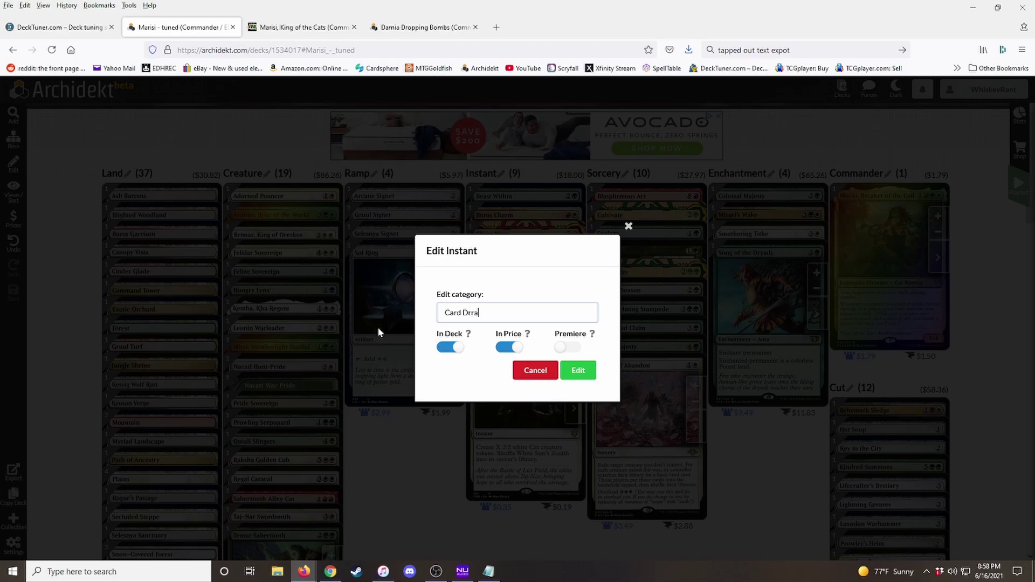
pyautogui.press('BackSpace')
pyautogui.press('BackSpace')
pyautogui.write('aw')
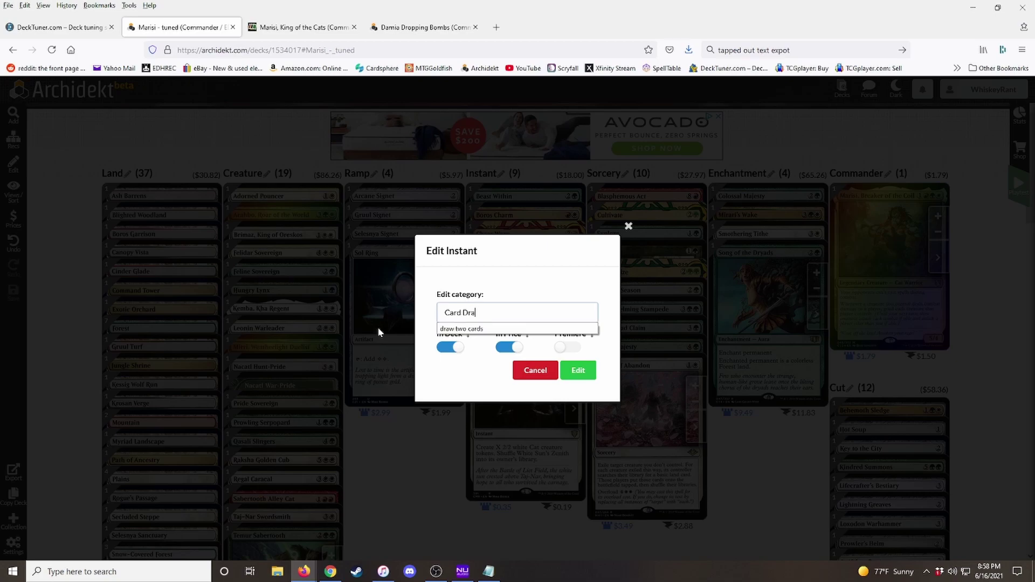
pyautogui.click(577, 371)
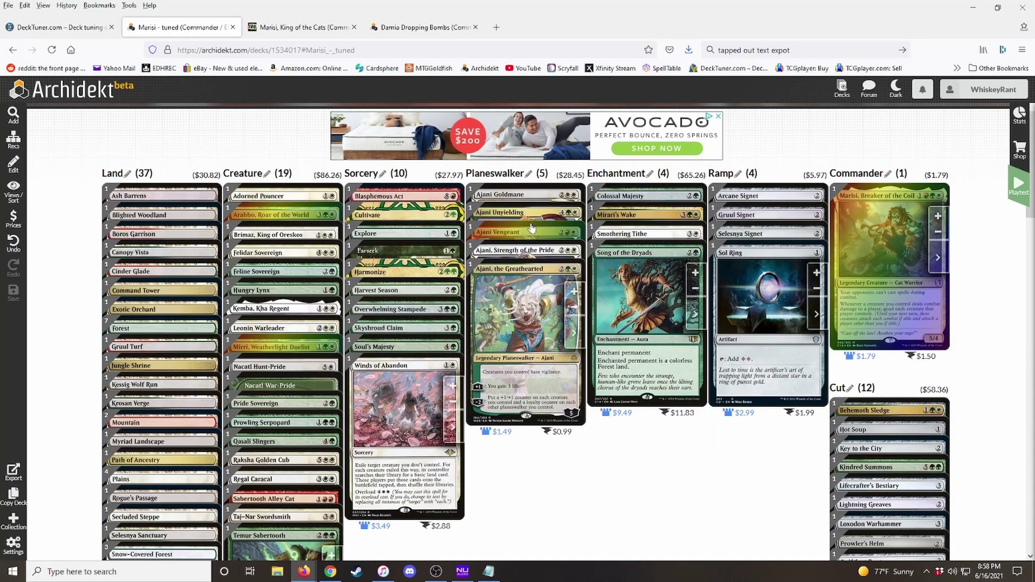
# - Rename Enchantment to Removal and Planeswalker to Equipment
pyautogui.click(649, 174)
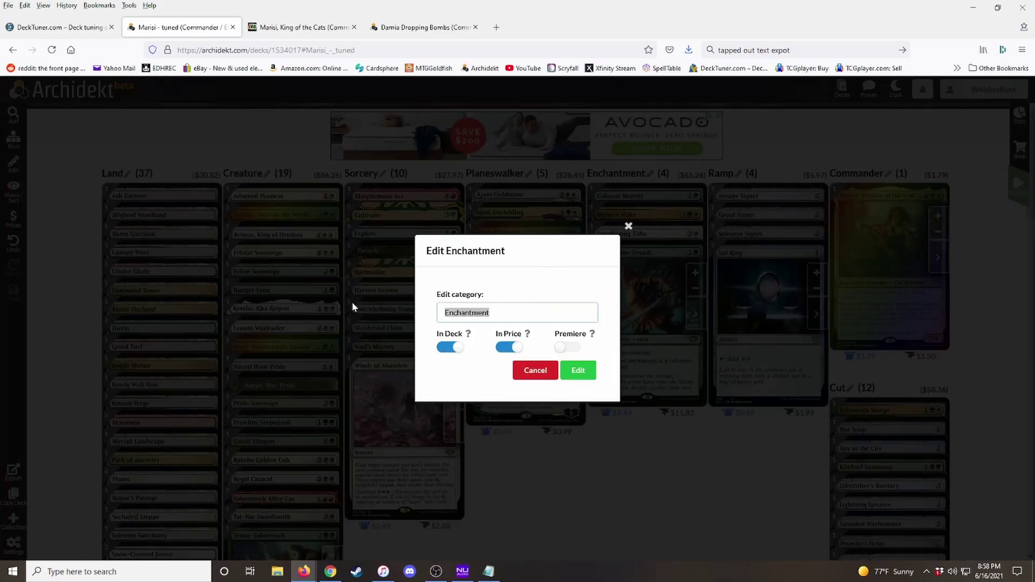
pyautogui.write('Removal')
pyautogui.click(578, 371)
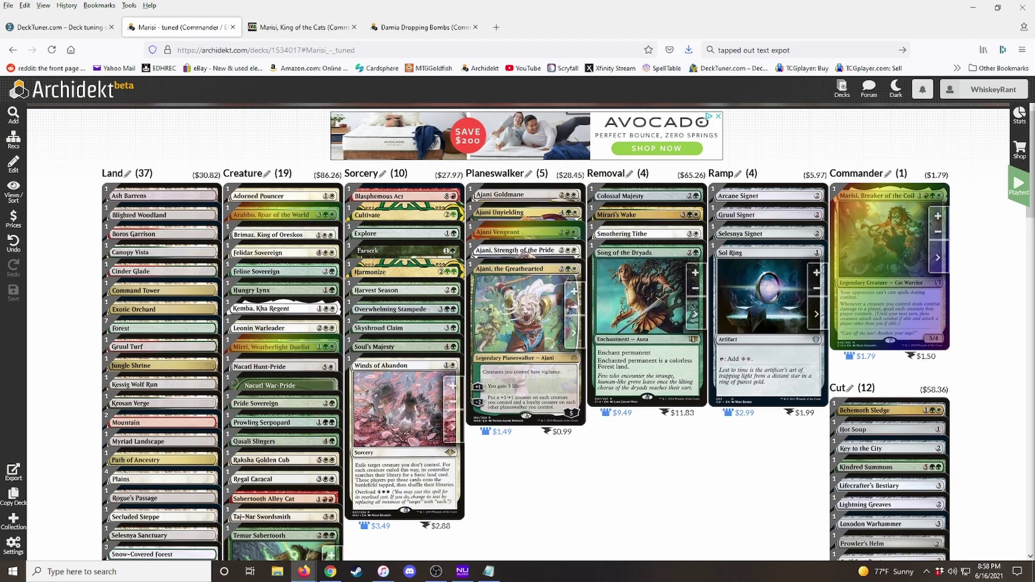
pyautogui.click(528, 177)
pyautogui.moveTo(489, 313); pyautogui.dragTo(413, 319)
pyautogui.write('E')
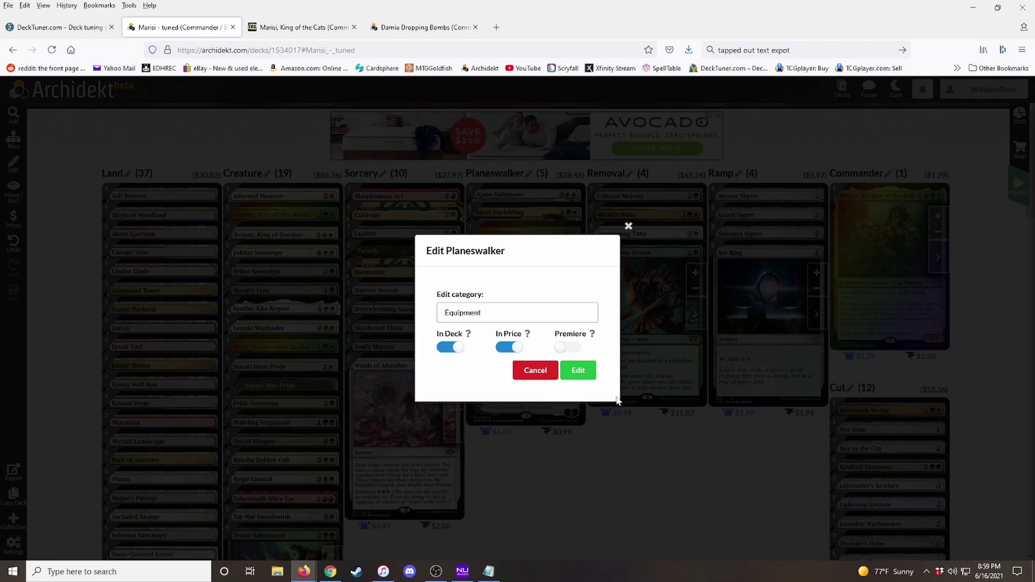
pyautogui.write('quipment')
pyautogui.click(576, 371)
# - Move Loxodon Warhammer and Whispersilk Cloak from Cut into Equipment
pyautogui.scroll(-2, 717, 464)
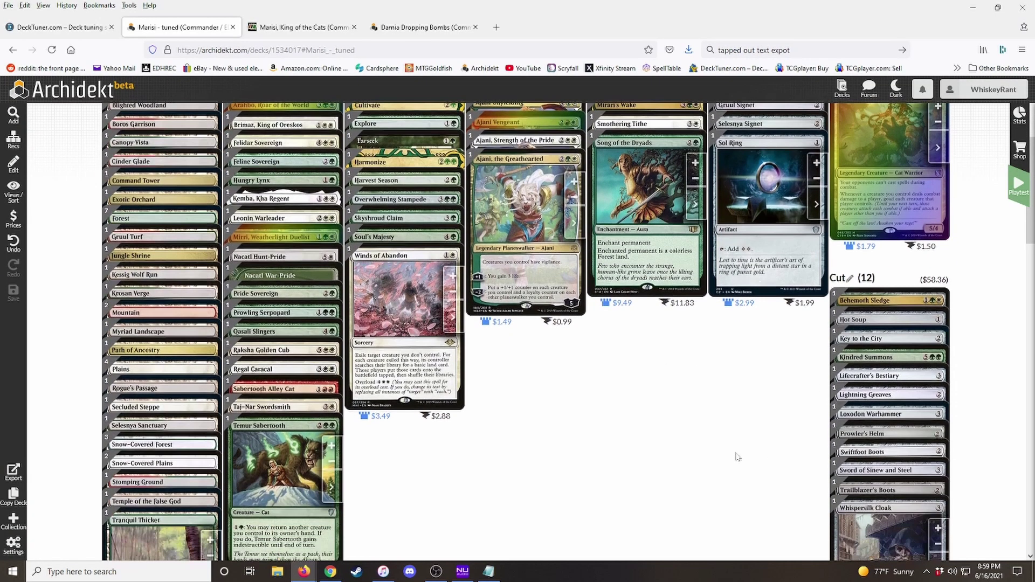
pyautogui.moveTo(890, 425); pyautogui.dragTo(523, 285)
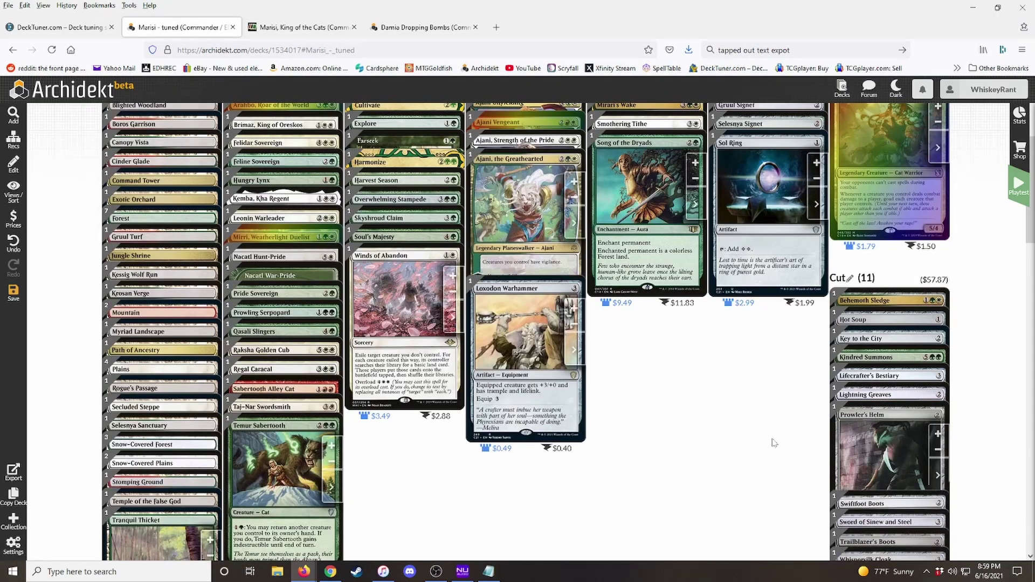
pyautogui.scroll(-3, 875, 457)
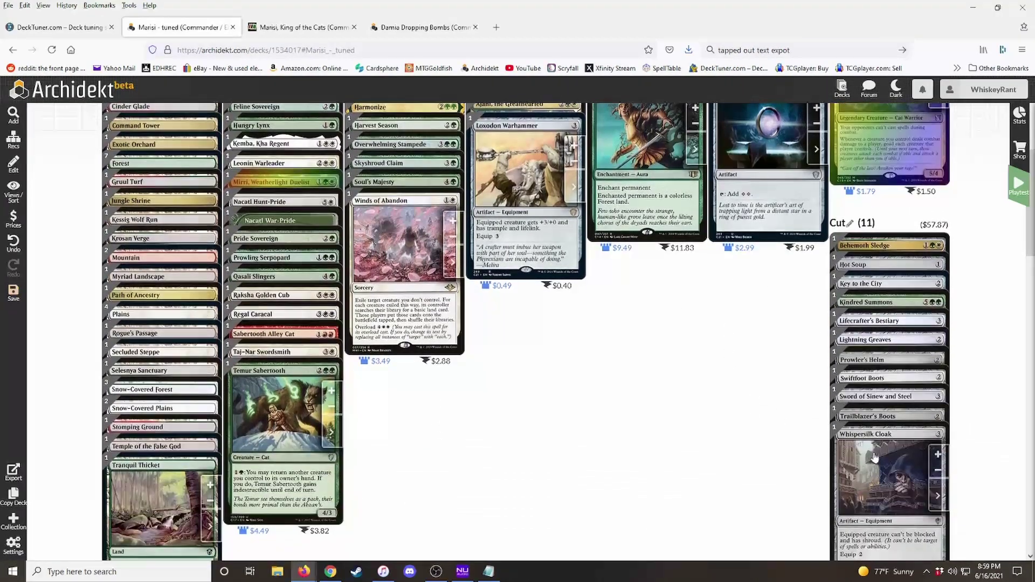
pyautogui.moveTo(874, 457); pyautogui.dragTo(522, 216)
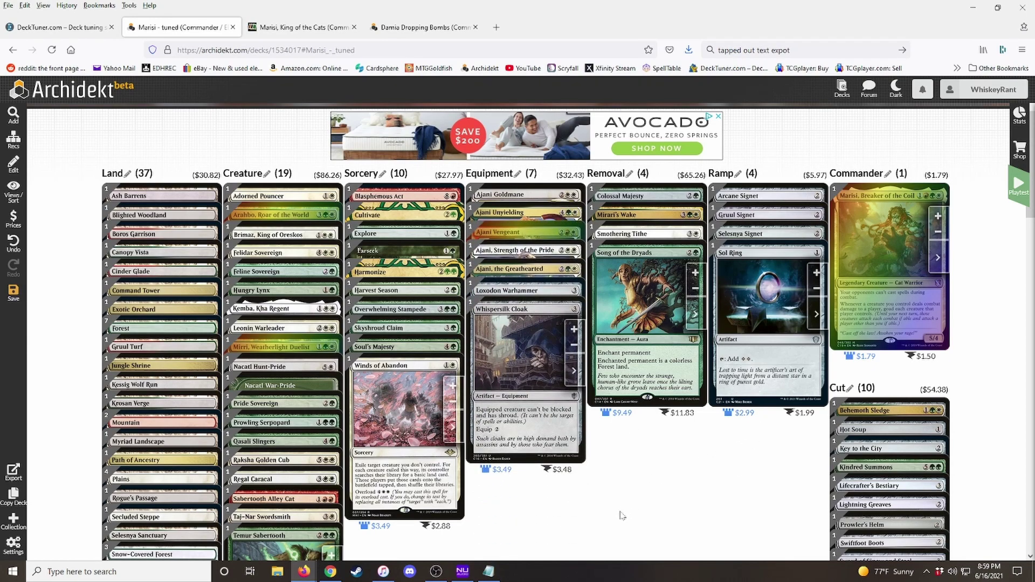
# - Switch to the Damia Dropping Bombs deck
pyautogui.scroll(-4, 623, 434)
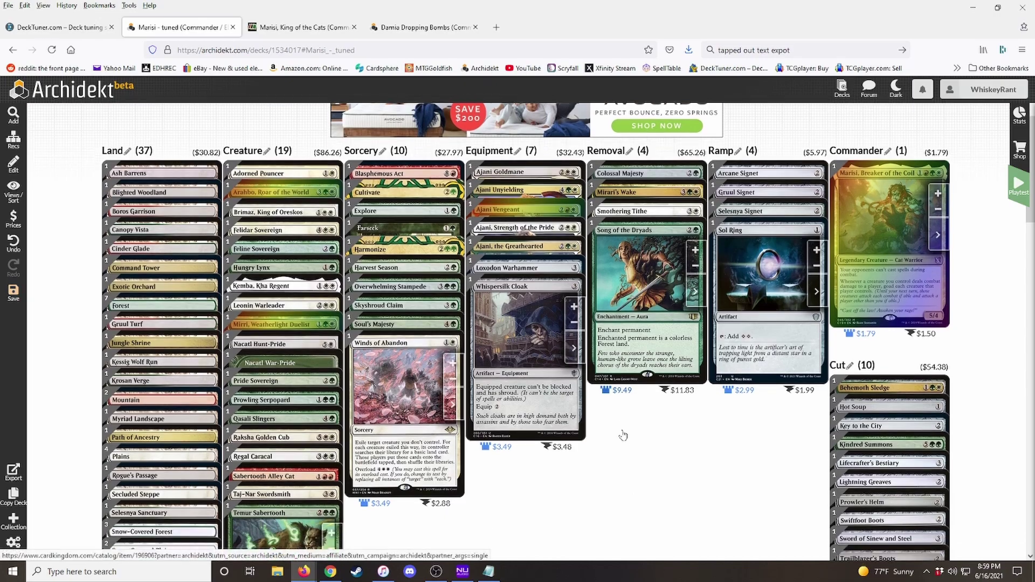
pyautogui.scroll(3, 623, 434)
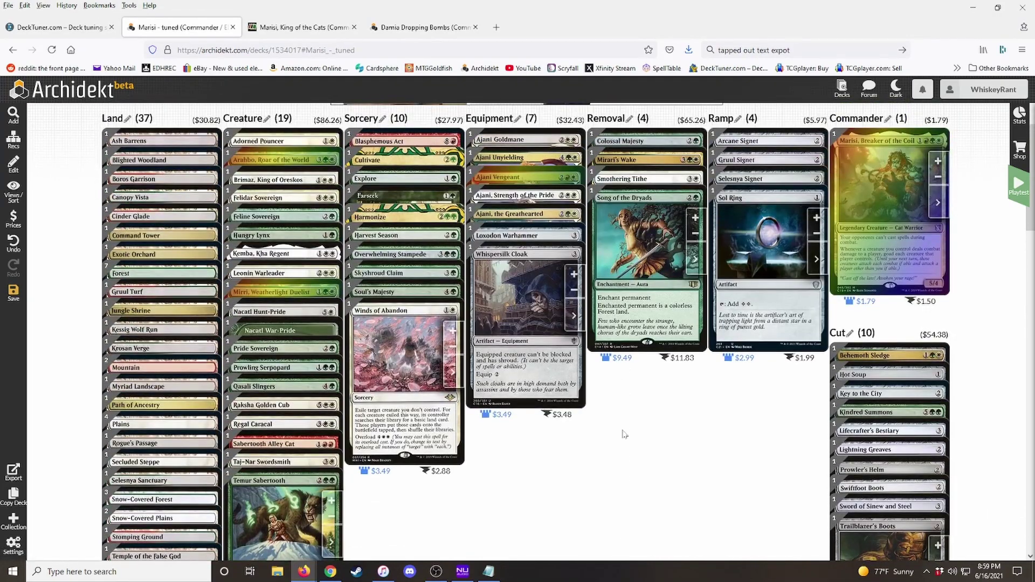
pyautogui.click(423, 27)
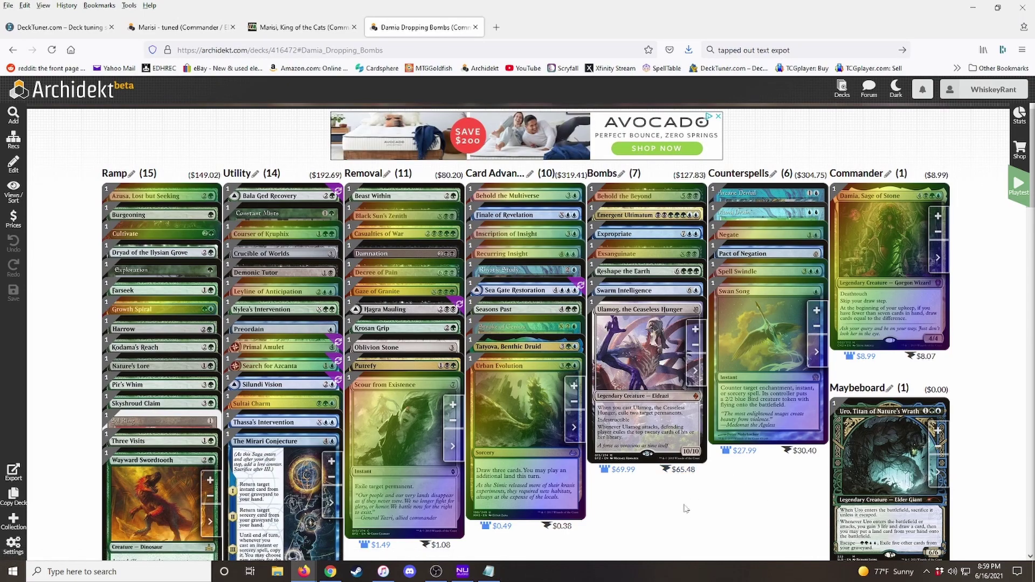
pyautogui.click(156, 214)
pyautogui.scroll(-2, 77, 301)
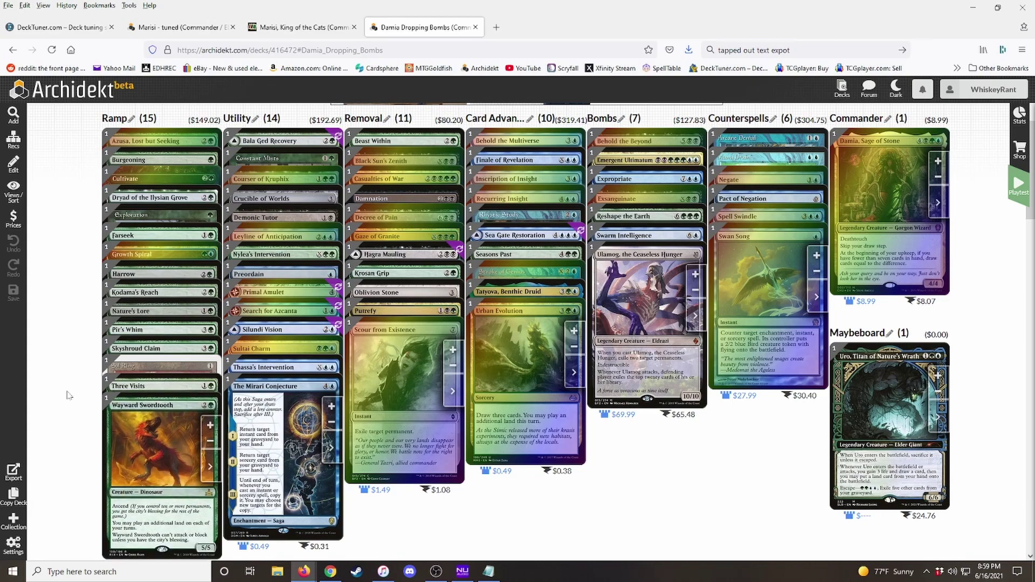
pyautogui.scroll(-3, 63, 382)
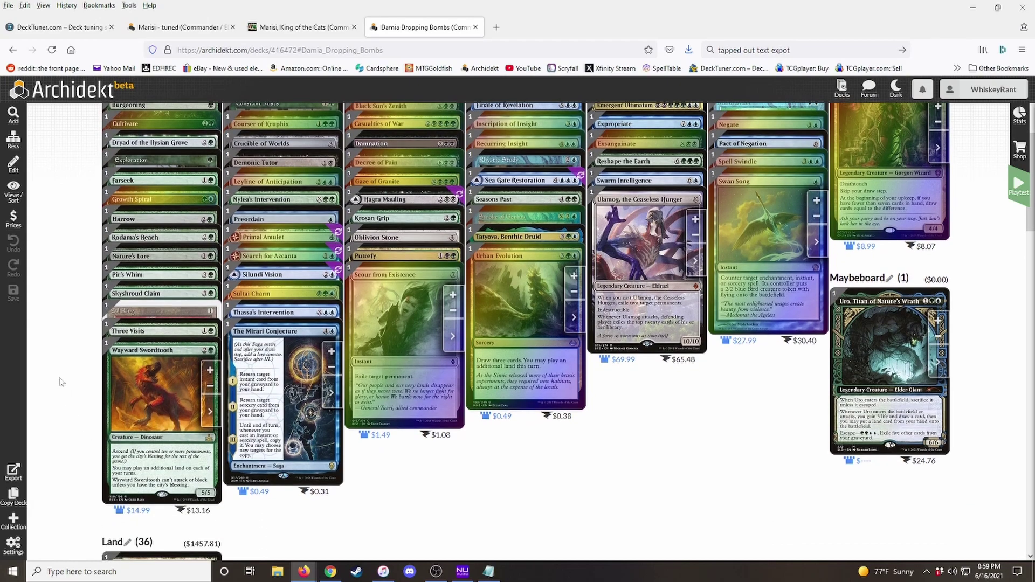
pyautogui.scroll(4, 63, 383)
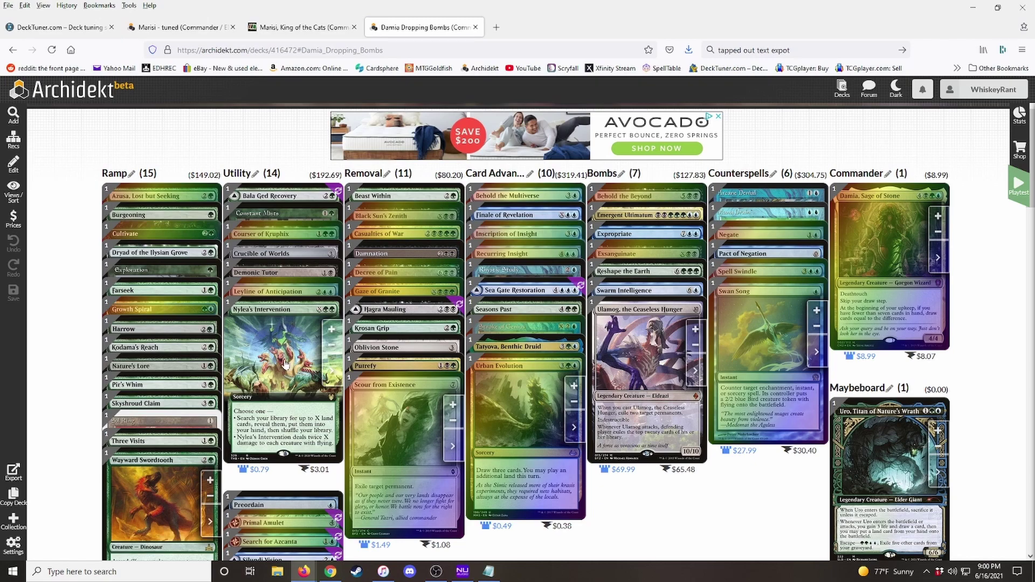
# - Scroll to the Damia deck header showing the $2640.70 estimated cost and Share link
pyautogui.moveTo(289, 294)
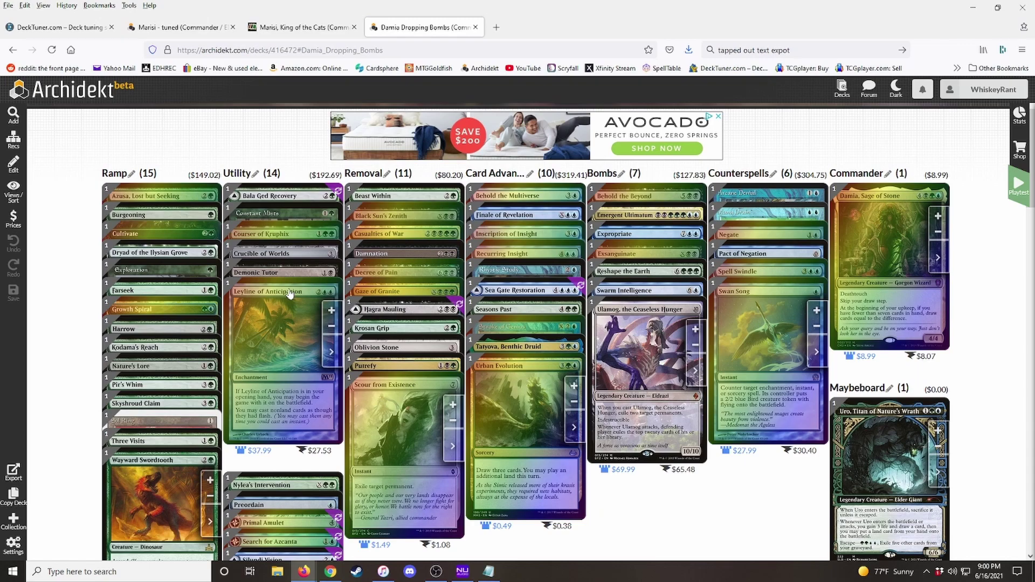
pyautogui.moveTo(286, 261)
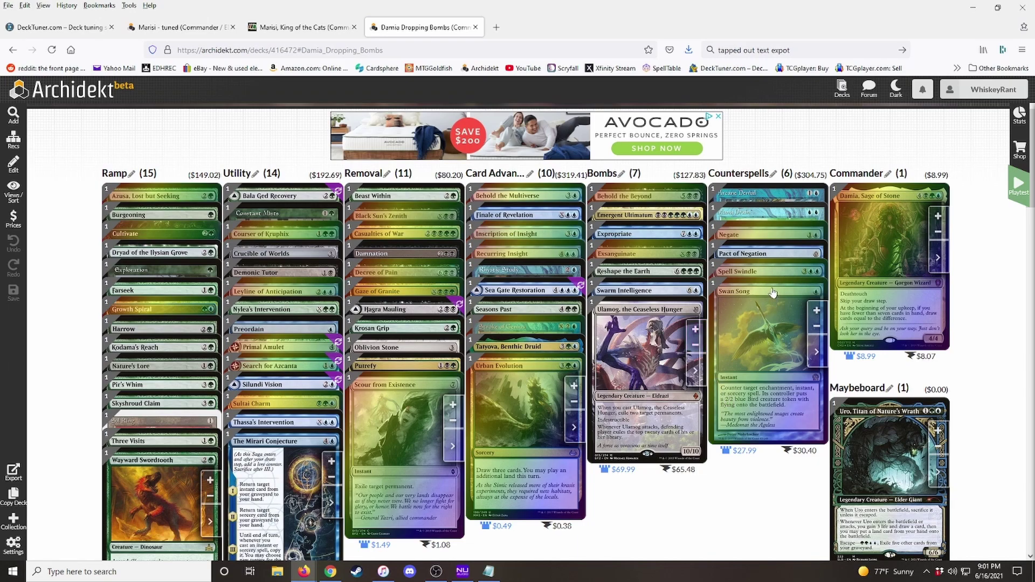
pyautogui.moveTo(776, 272)
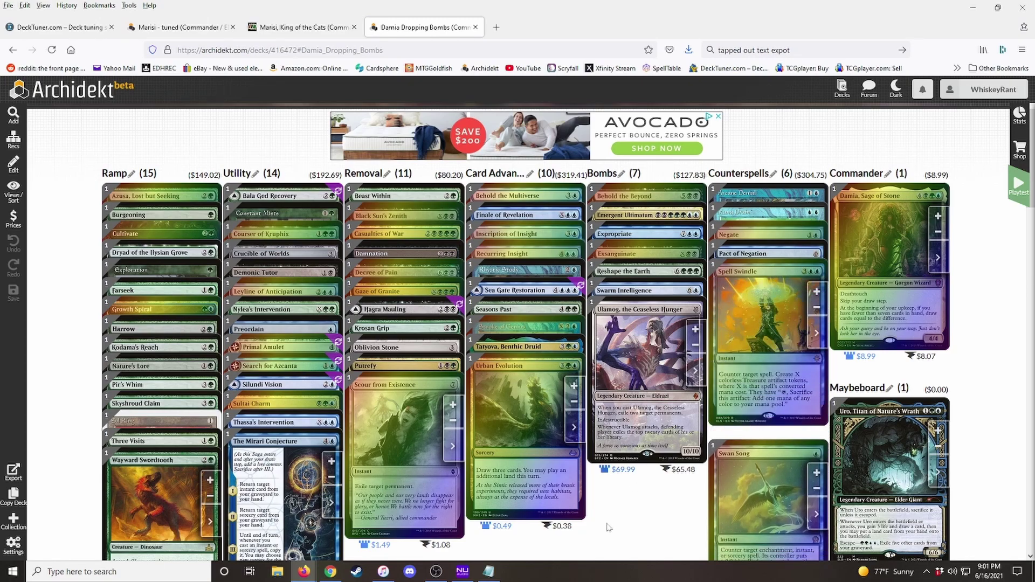
pyautogui.scroll(-2, 656, 512)
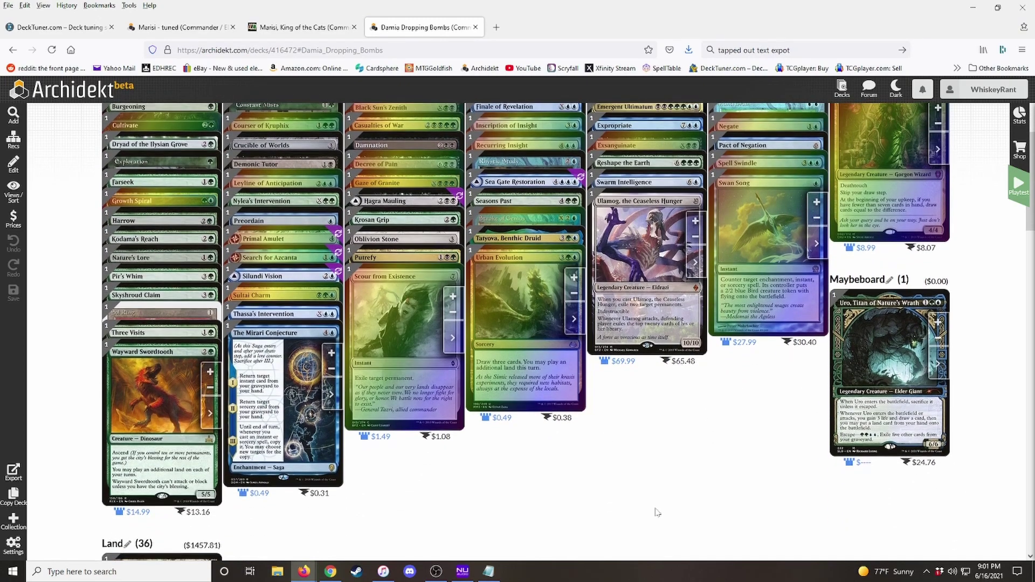
pyautogui.scroll(-6, 657, 512)
pyautogui.scroll(4, 655, 509)
pyautogui.scroll(3, 655, 509)
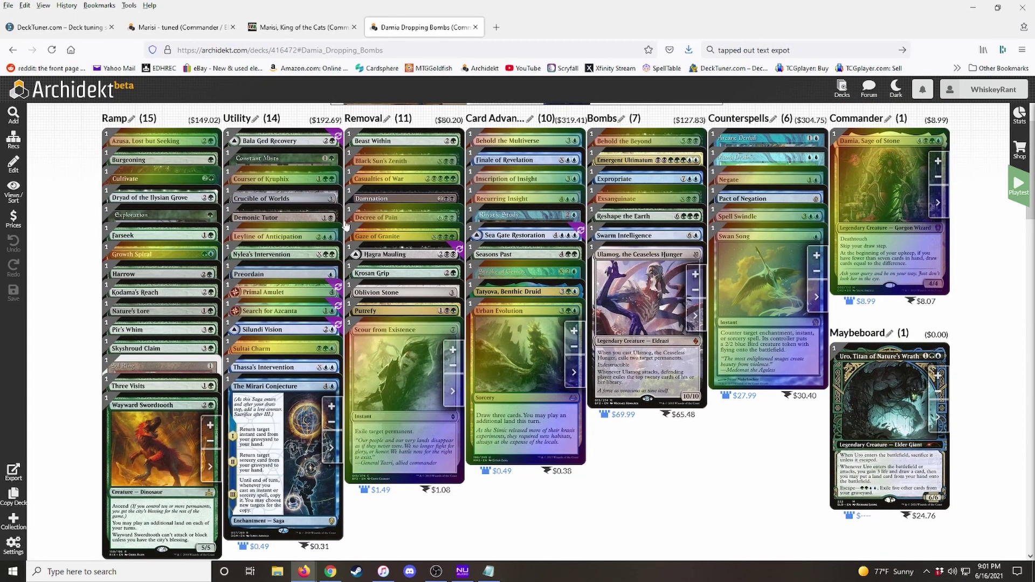
pyautogui.scroll(3, 766, 378)
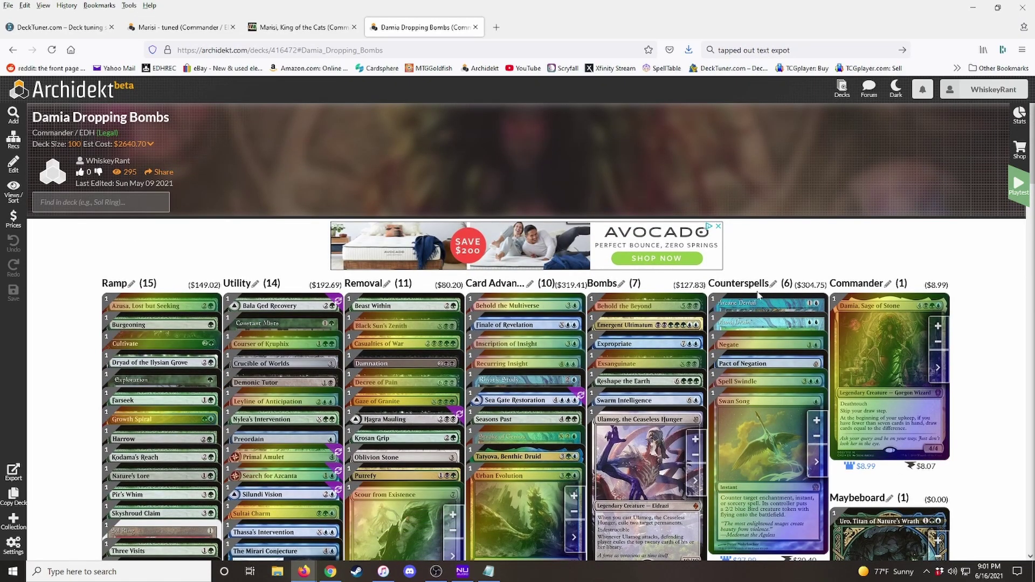
# - Try grouping the Damia deck by mana value and by type, then settle on Custom categories
pyautogui.scroll(-1, 758, 293)
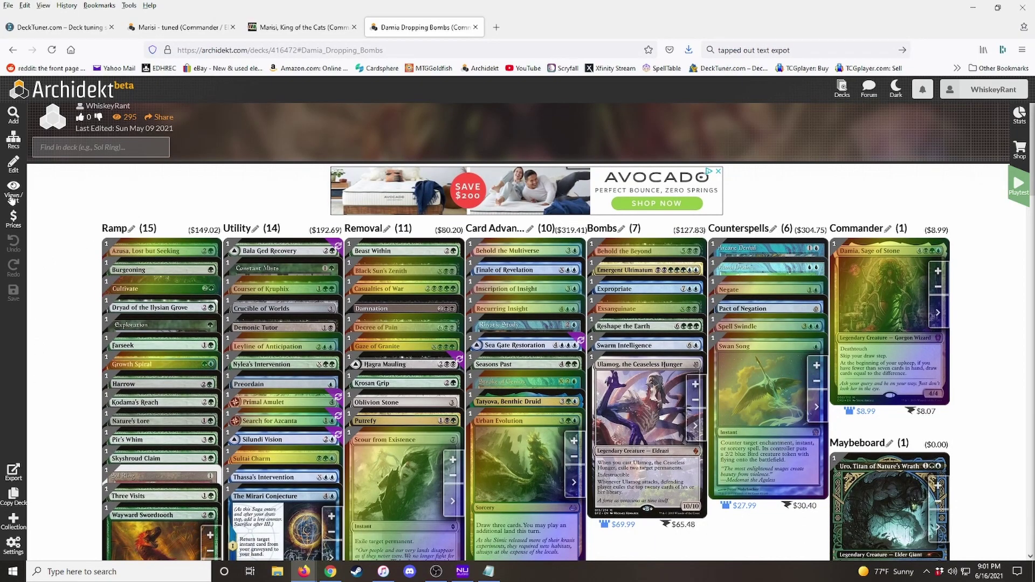
pyautogui.click(12, 196)
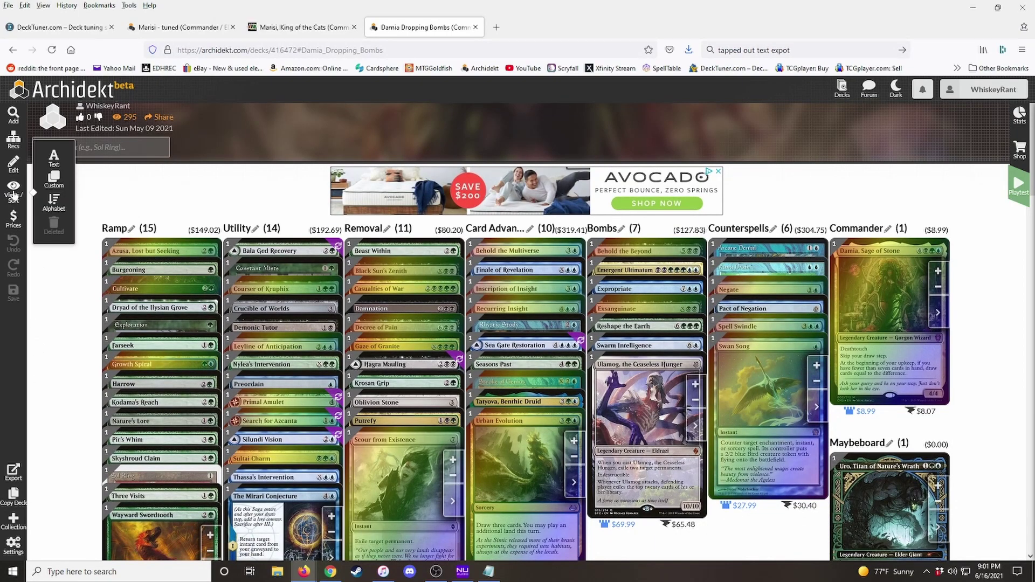
pyautogui.click(55, 179)
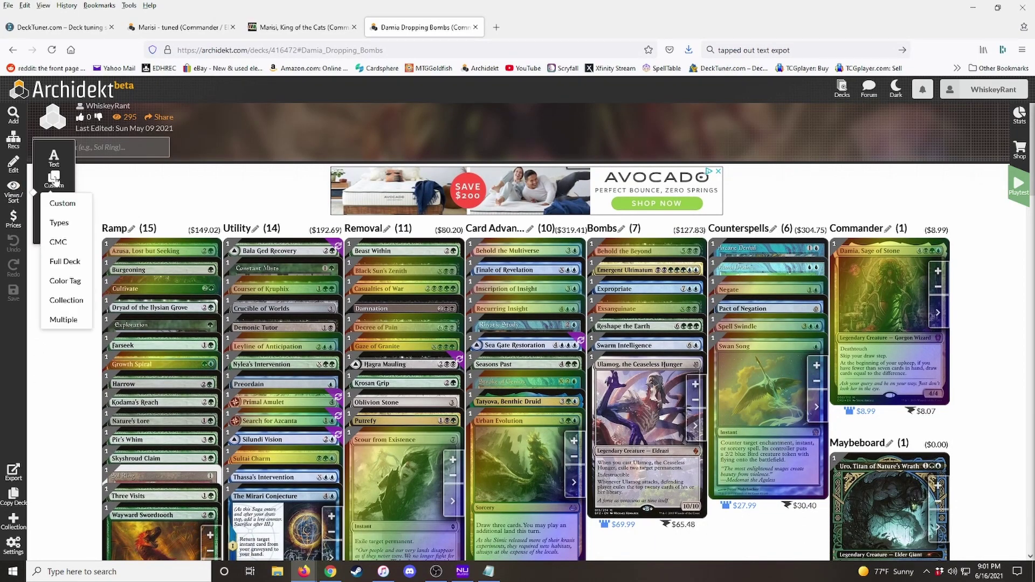
pyautogui.click(58, 242)
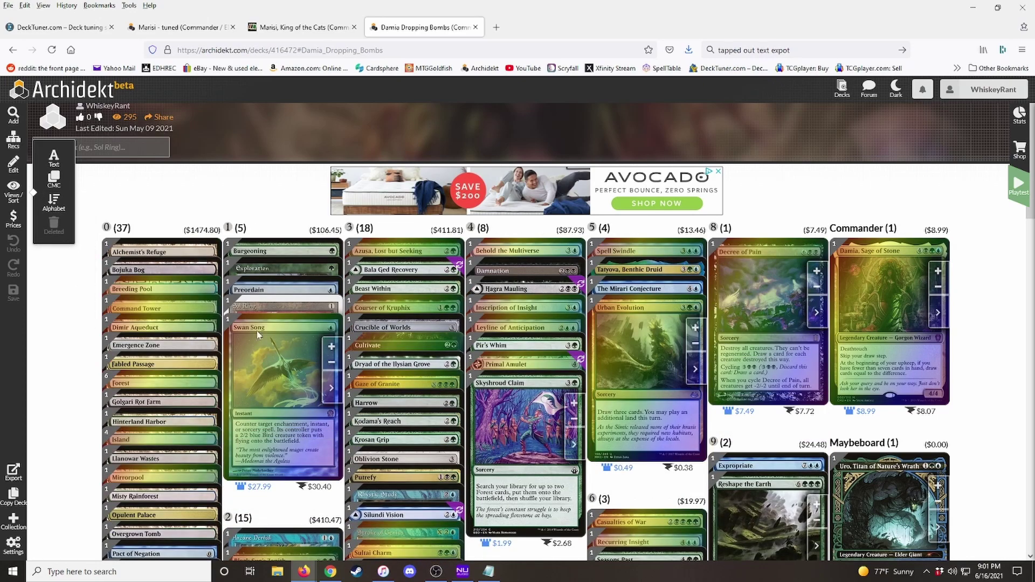
pyautogui.scroll(-1, 524, 272)
pyautogui.scroll(-1, 524, 272)
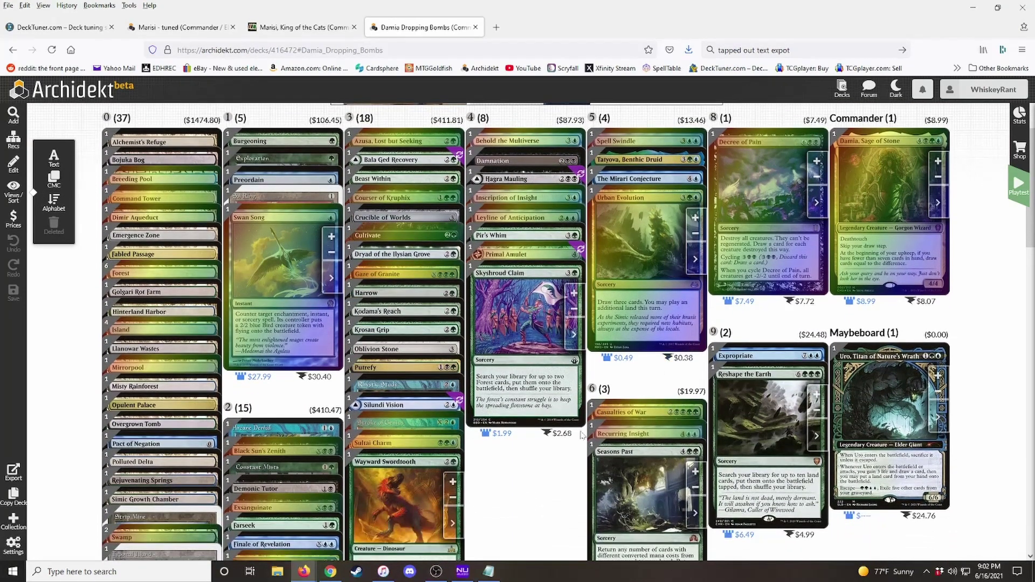
pyautogui.scroll(1, 507, 457)
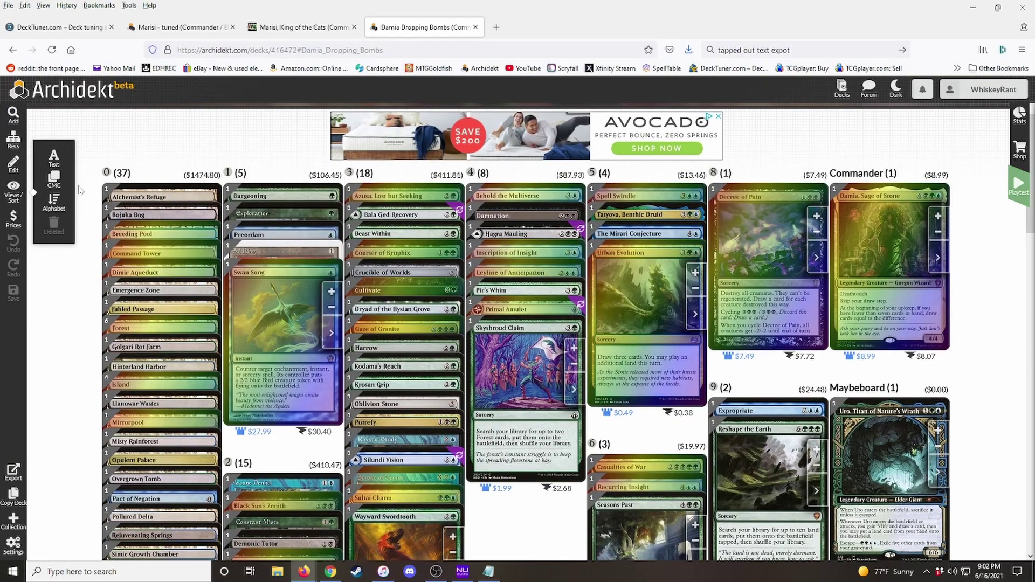
pyautogui.click(54, 179)
pyautogui.click(65, 222)
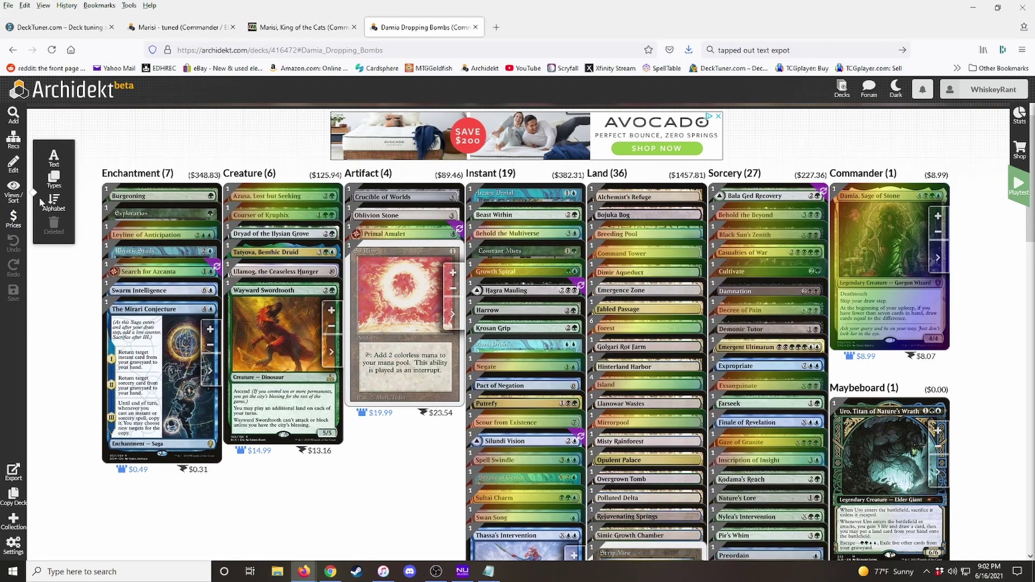
pyautogui.click(71, 186)
pyautogui.click(63, 203)
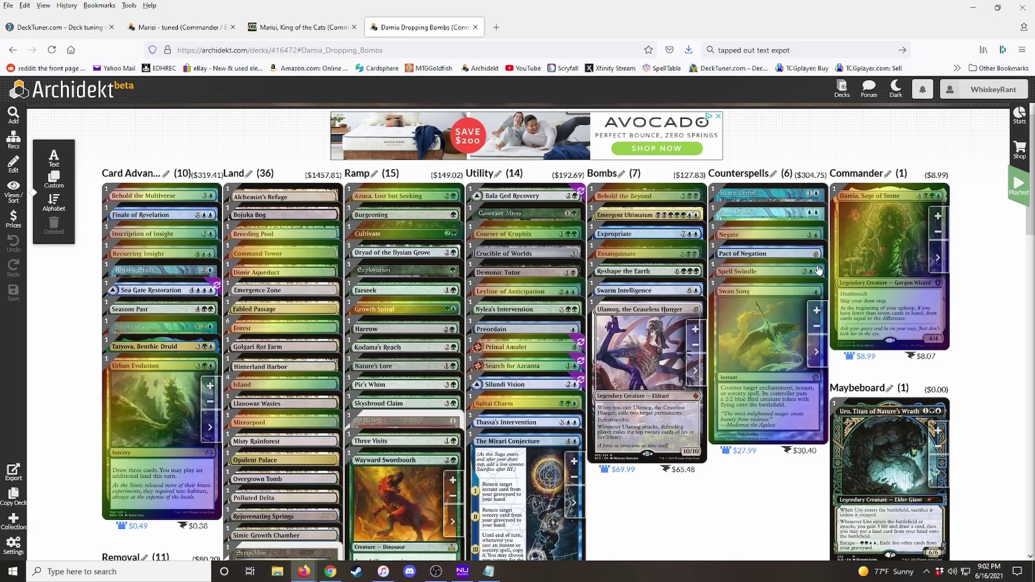
# - Open the Stats panel and inspect the mana cost and mana production rings
pyautogui.click(1019, 113)
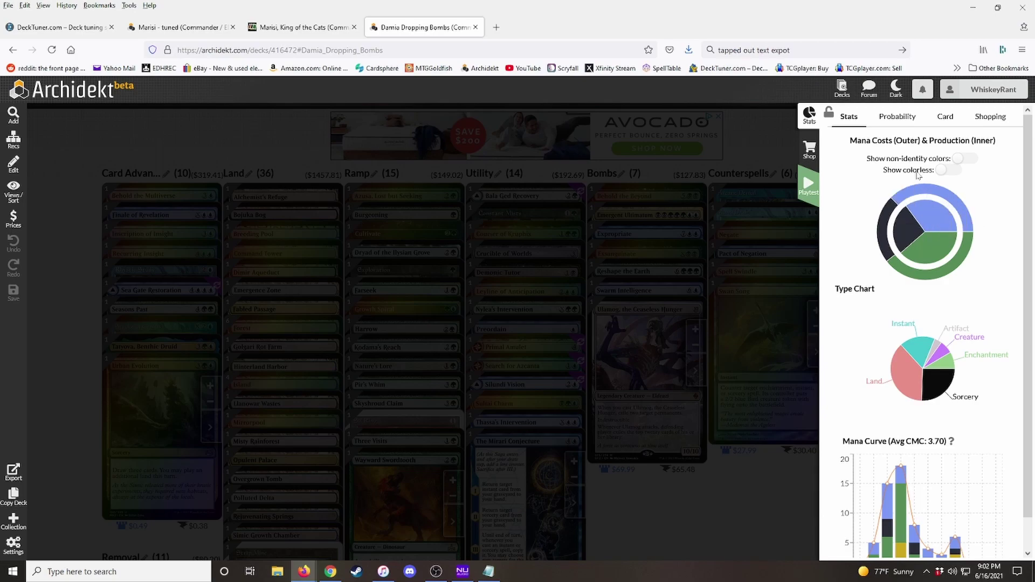
pyautogui.moveTo(946, 195)
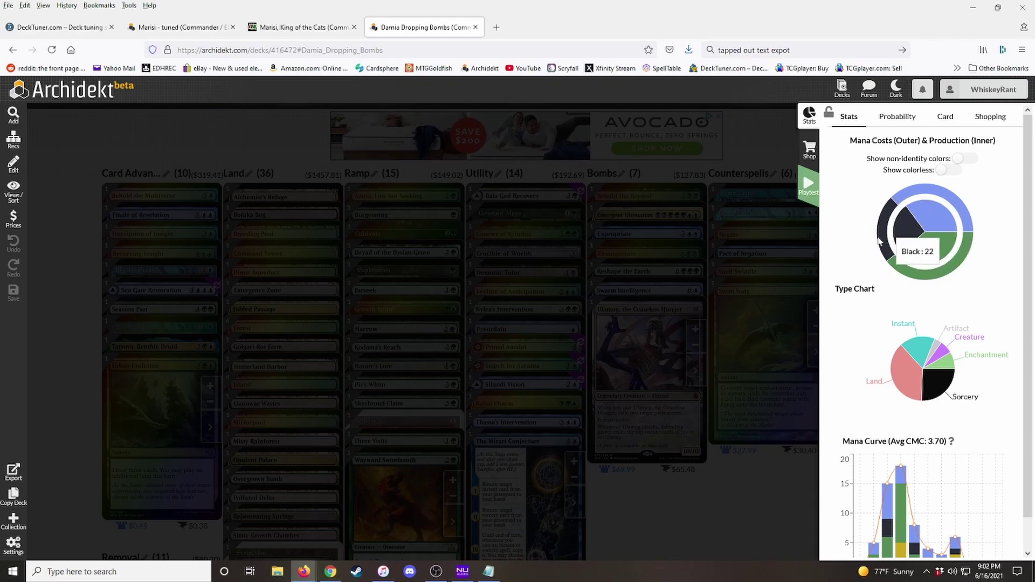
pyautogui.moveTo(973, 248)
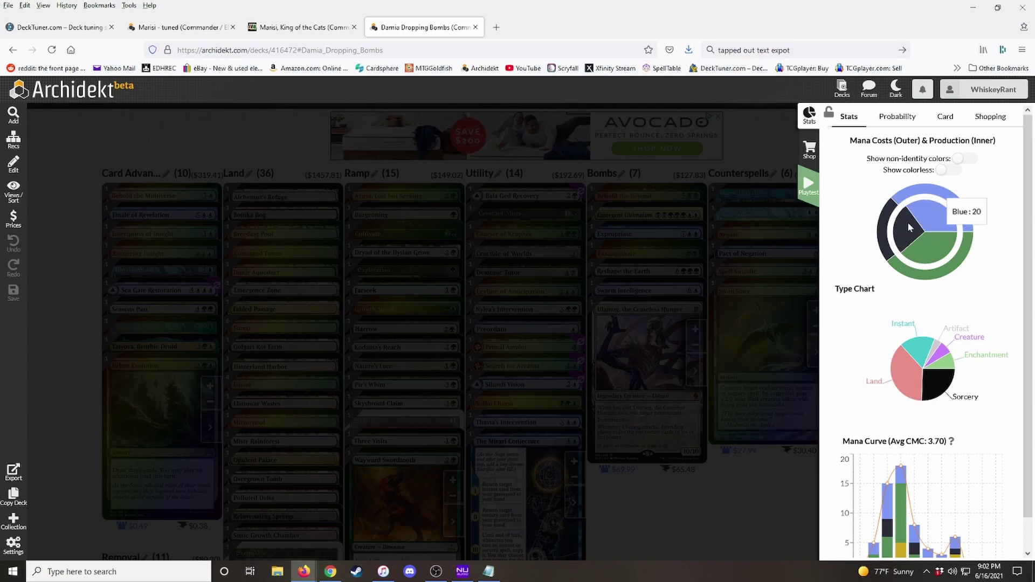
pyautogui.moveTo(881, 230)
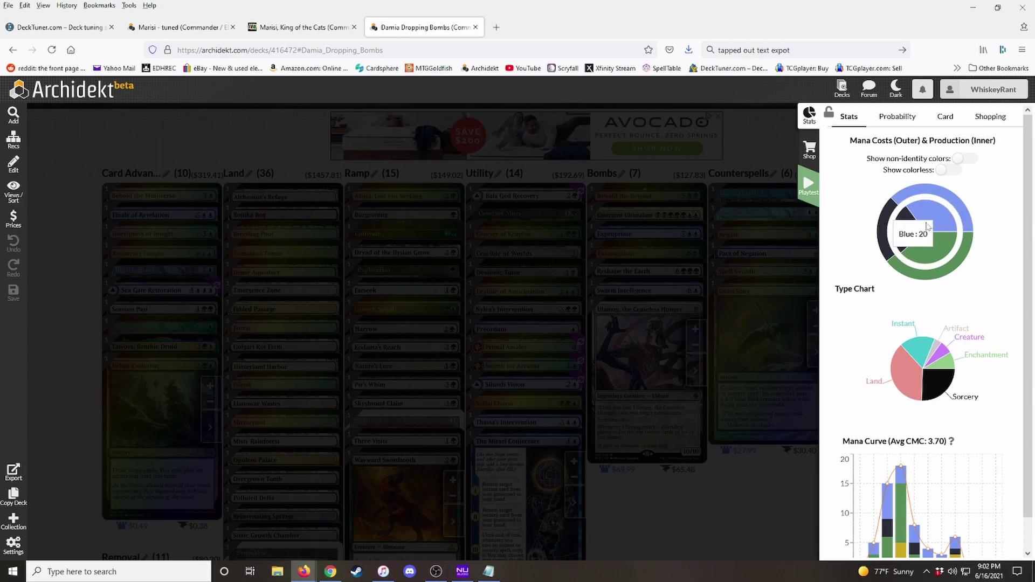
pyautogui.moveTo(930, 223)
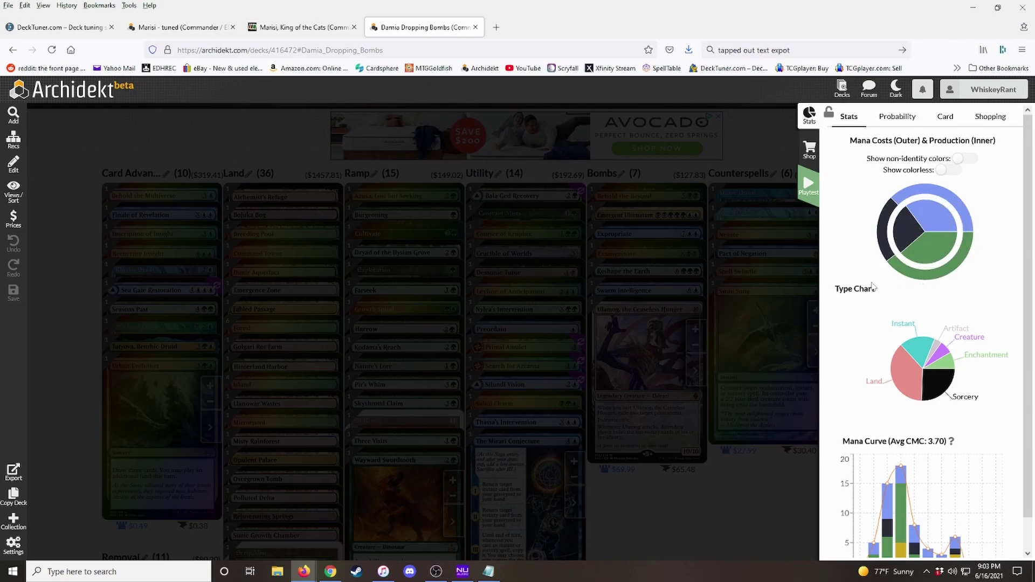
# - Inspect the card-type chart and mana-curve bars, then close the Stats panel
pyautogui.scroll(-1, 841, 267)
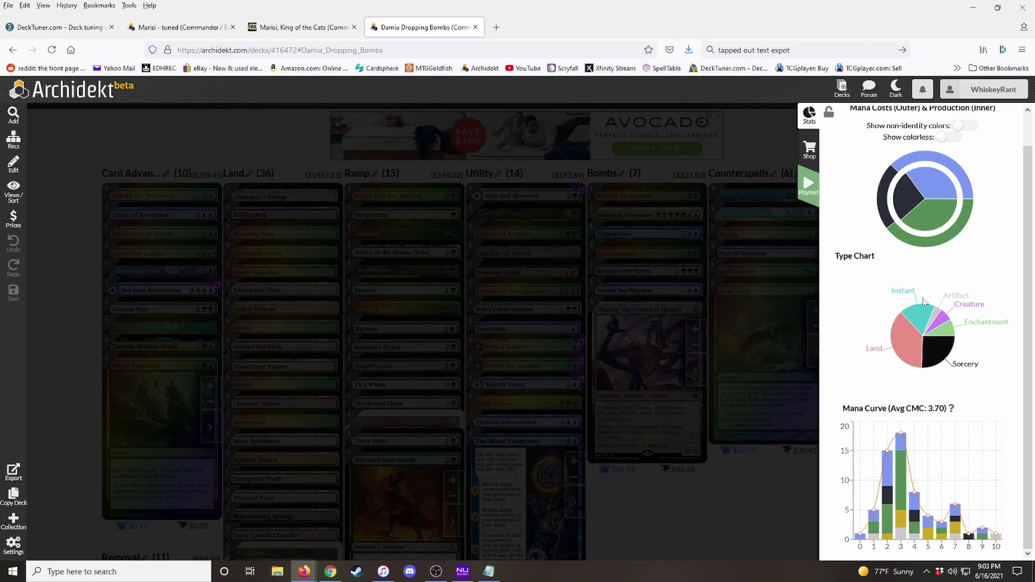
pyautogui.moveTo(927, 318)
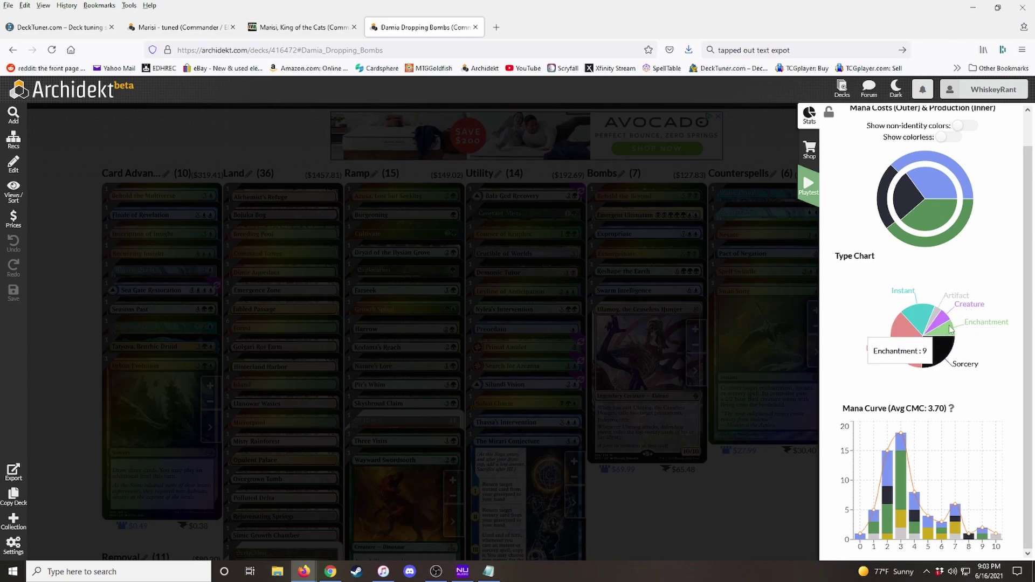
pyautogui.moveTo(940, 364)
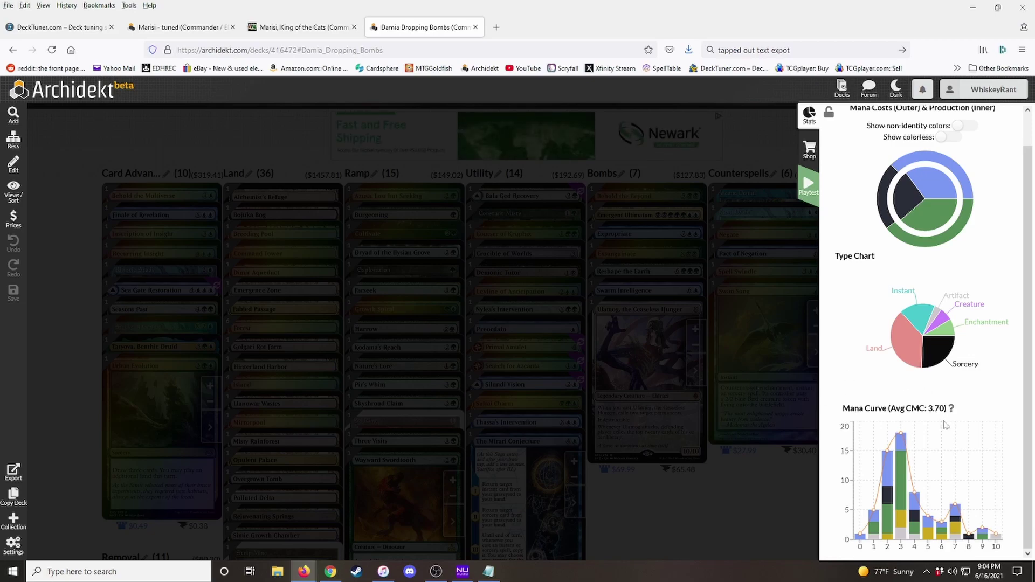
pyautogui.moveTo(869, 536)
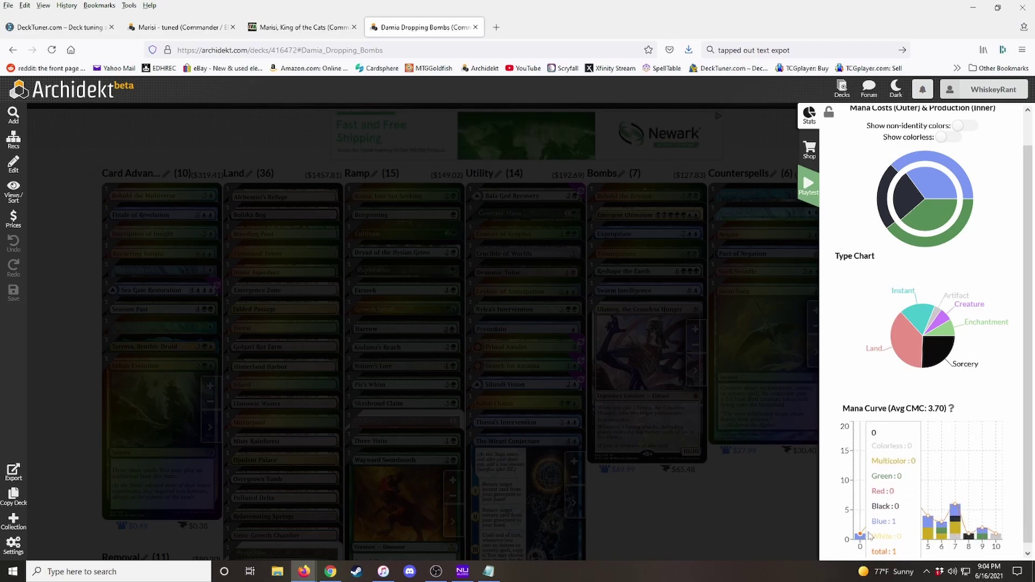
pyautogui.moveTo(893, 522)
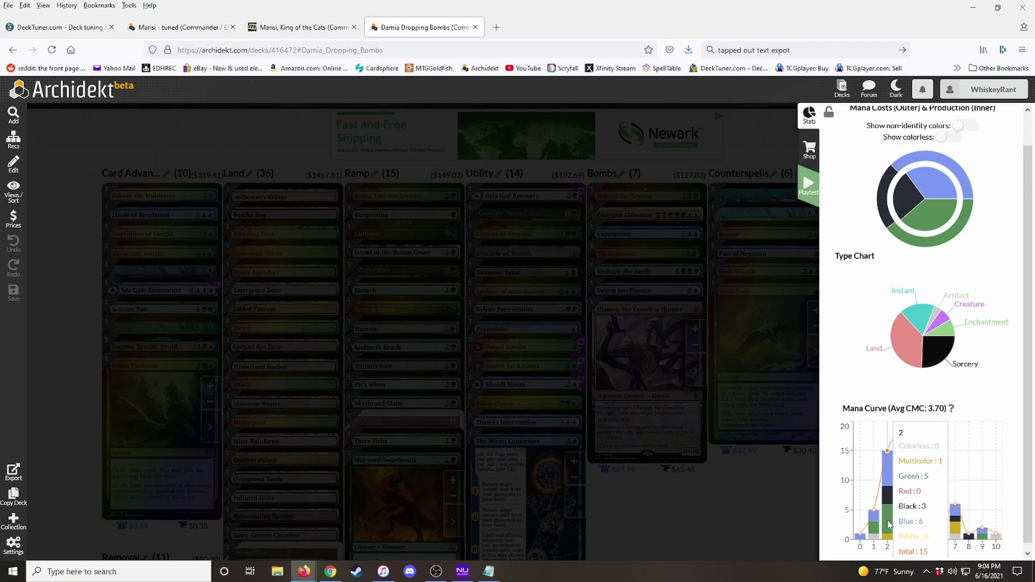
pyautogui.moveTo(952, 510)
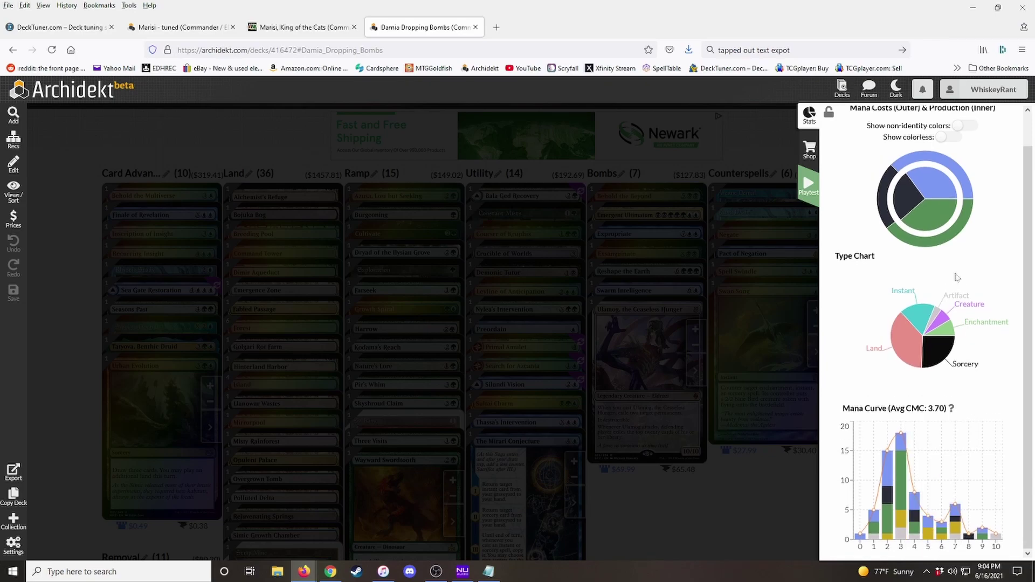
pyautogui.scroll(1, 949, 270)
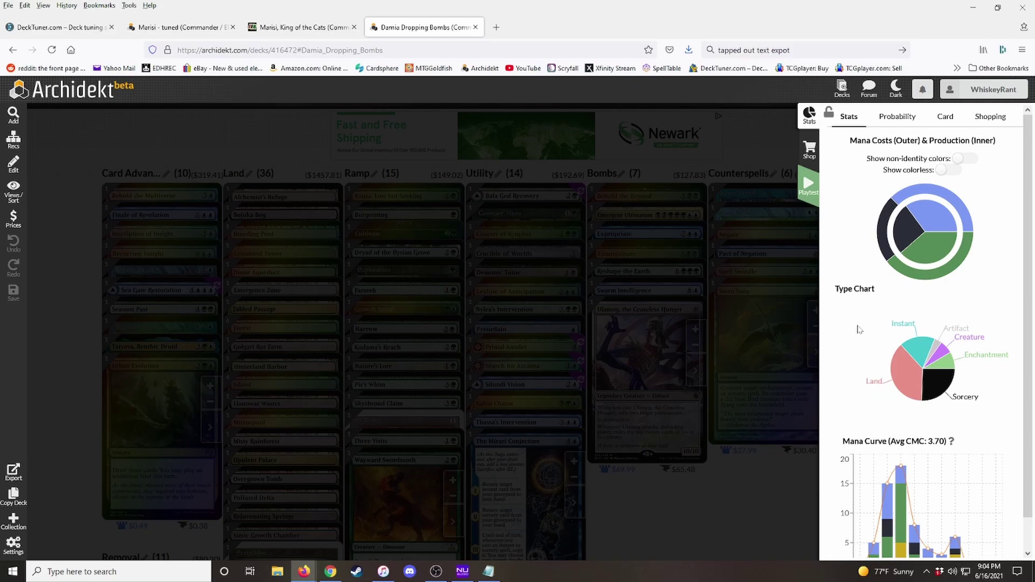
pyautogui.click(764, 496)
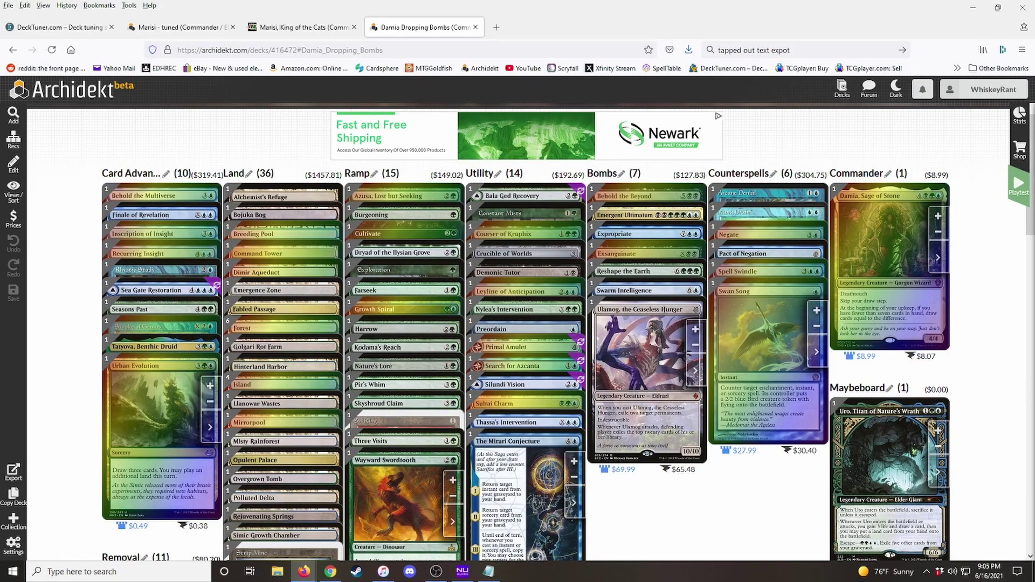
# - Drag the Marisi tuned Google Doc window in beside the Archidekt page
pyautogui.moveTo(1034, 26); pyautogui.dragTo(606, 13)
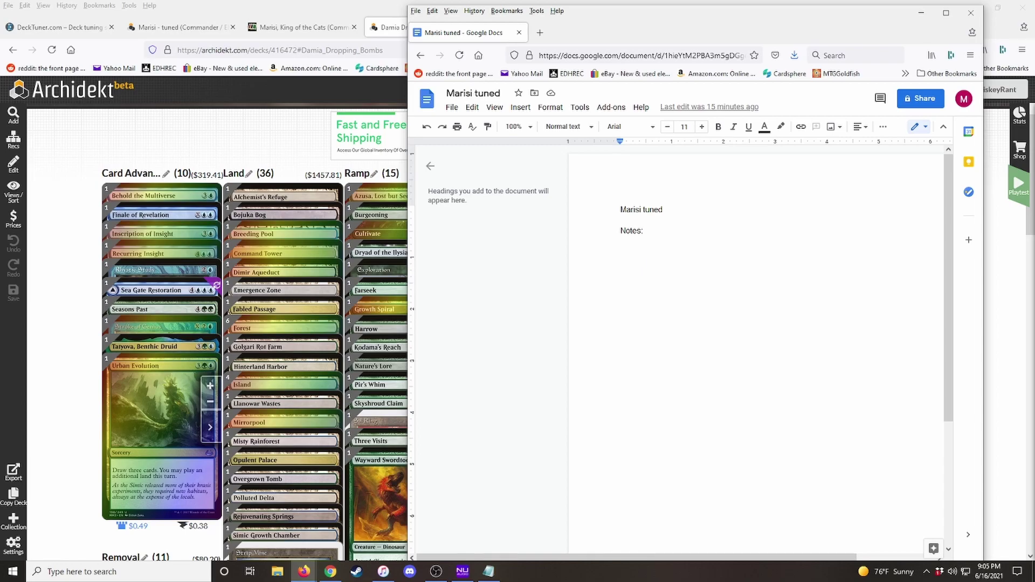
# - Push the Google Docs window off to the right and bring the Damia deck forward
pyautogui.moveTo(582, 11); pyautogui.dragTo(1032, 114)
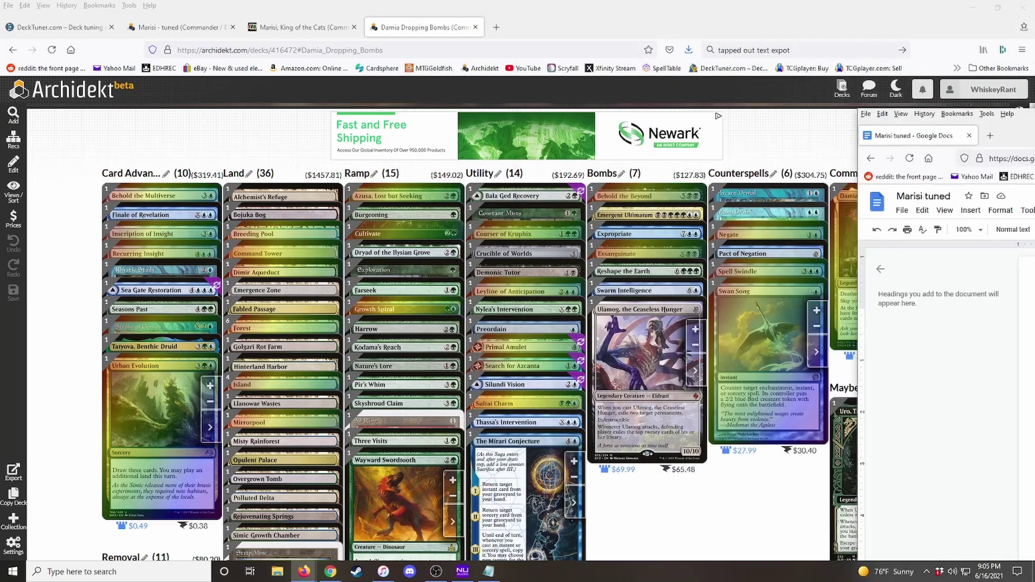
pyautogui.click(644, 431)
pyautogui.scroll(-1, 644, 427)
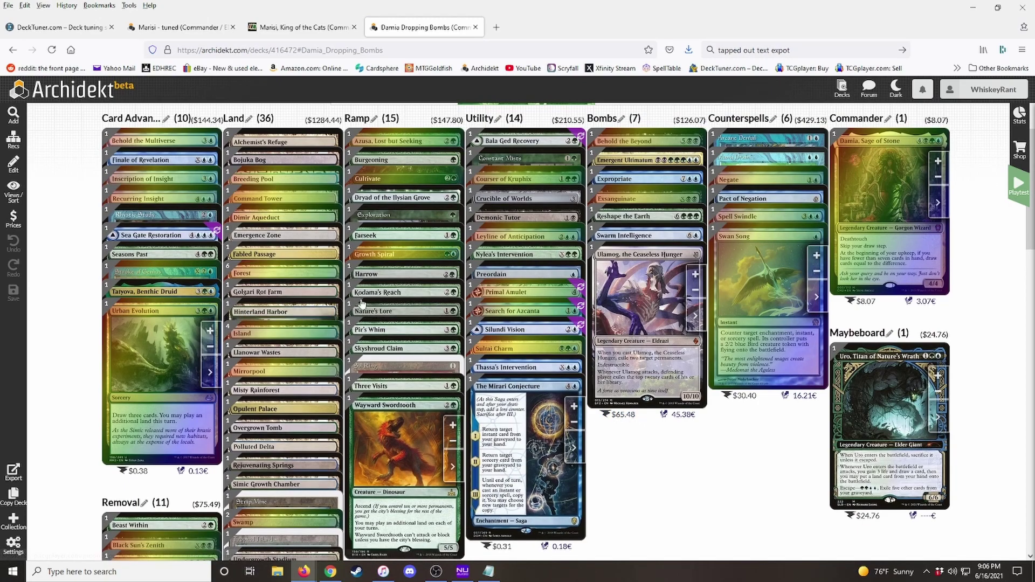
pyautogui.moveTo(500, 228)
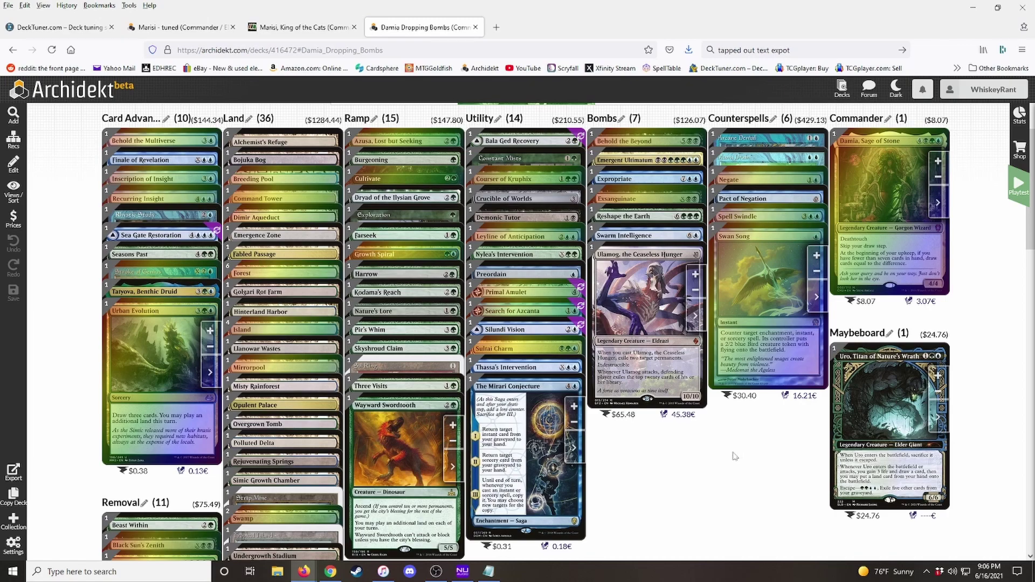
# - Show the 100-card Damia deck's $2425.89 estimated cost excluding basic lands
pyautogui.scroll(-1, 735, 456)
pyautogui.scroll(4, 734, 456)
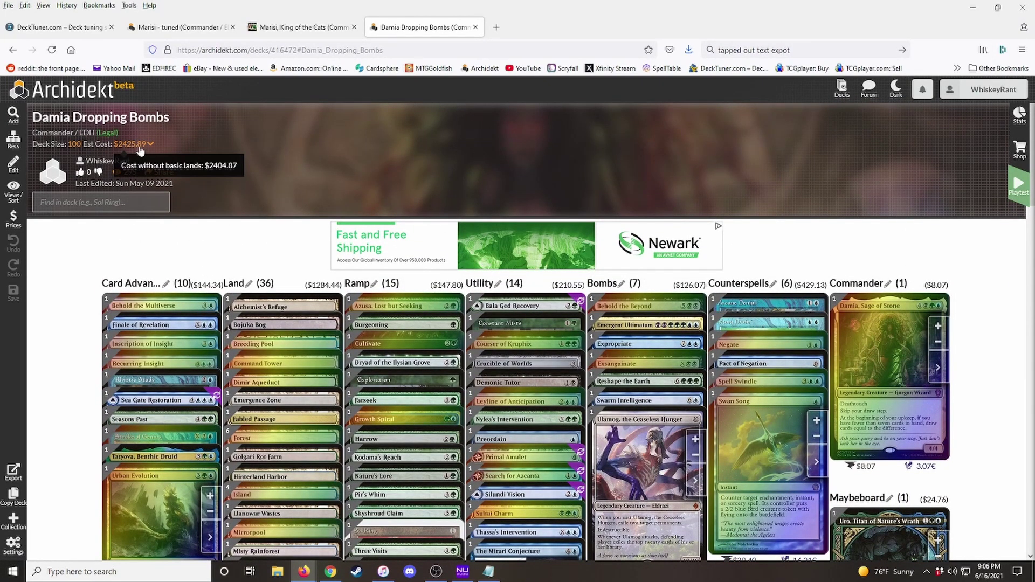
pyautogui.moveTo(139, 148)
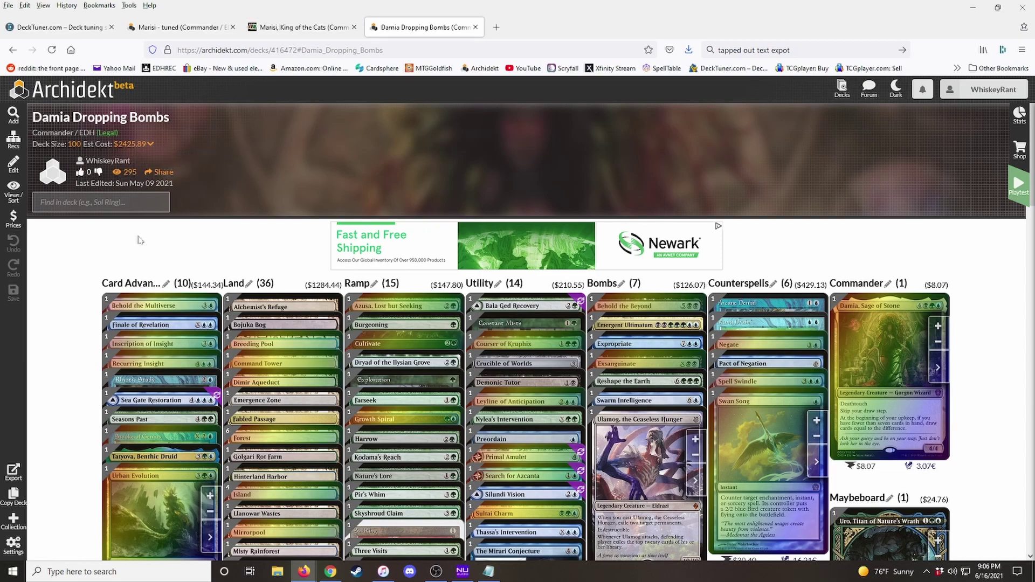
# - Copy the Damia Dropping Bombs deck URL to the clipboard from its Share popup
pyautogui.click(159, 173)
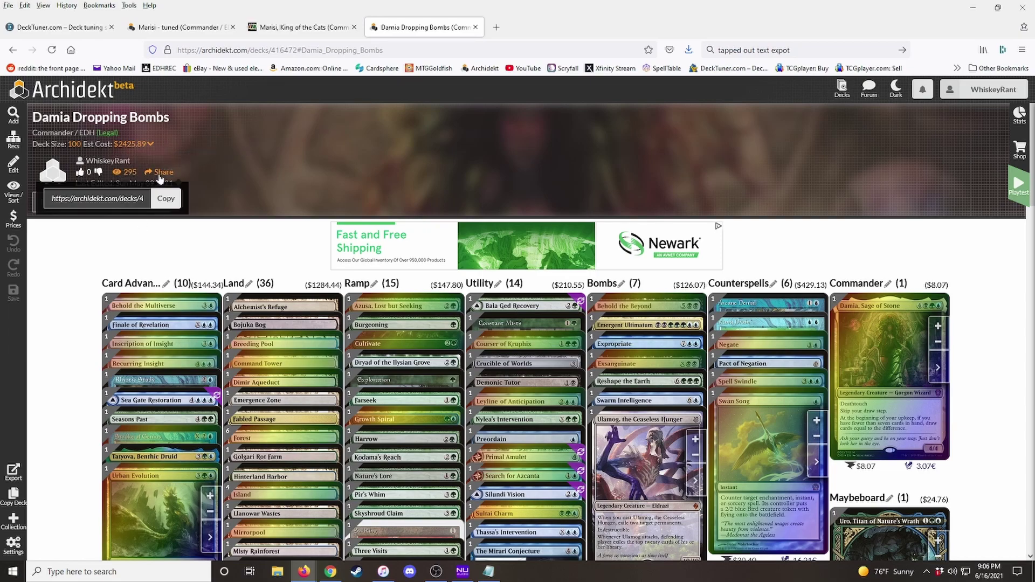
pyautogui.click(169, 203)
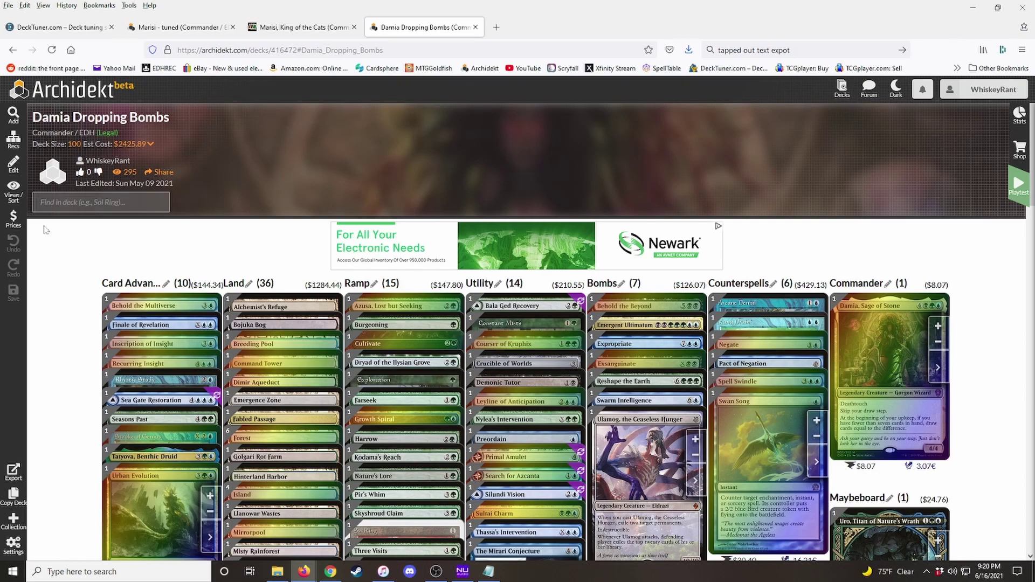
pyautogui.scroll(-2, 46, 230)
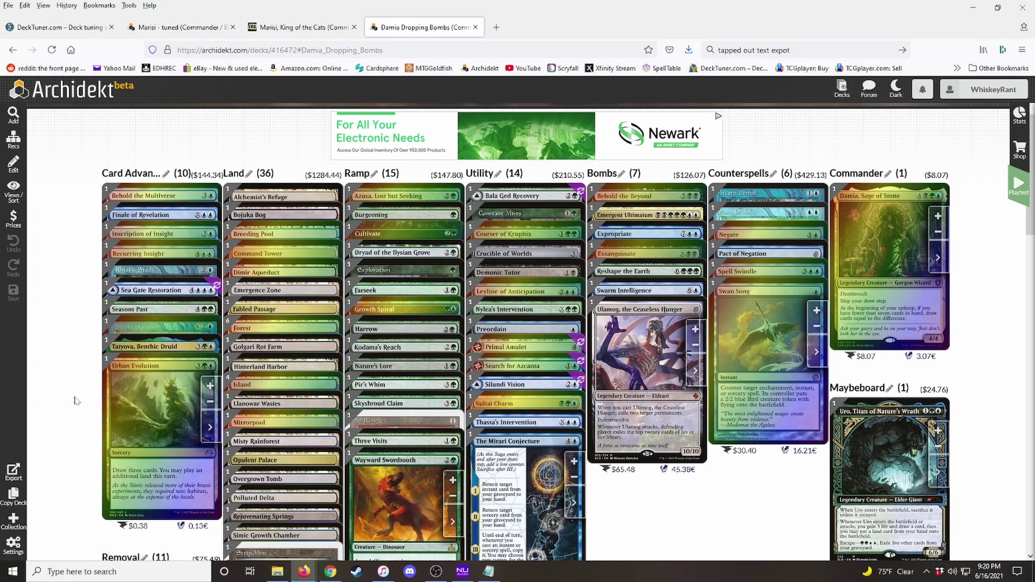
pyautogui.click(12, 495)
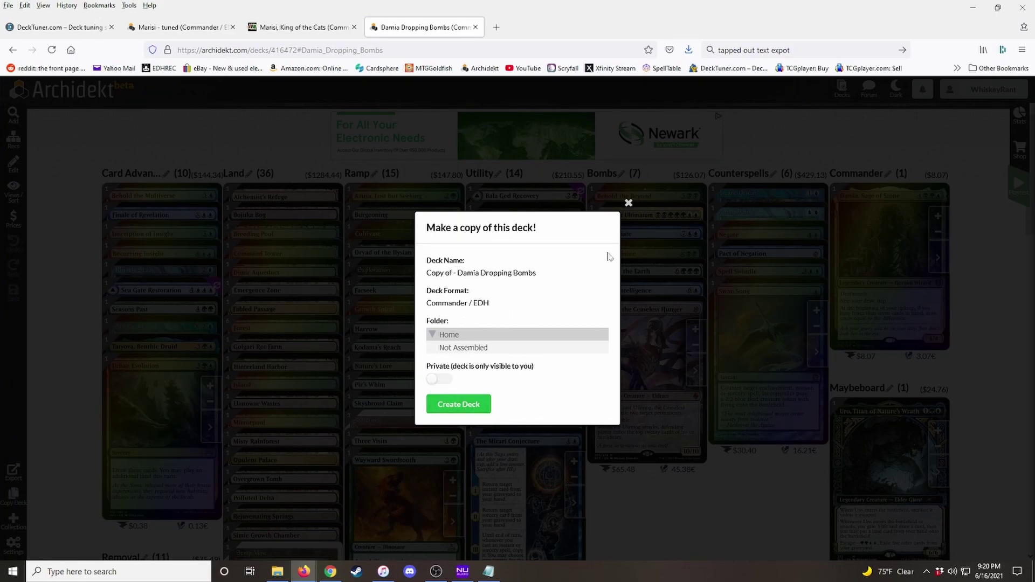
pyautogui.click(628, 203)
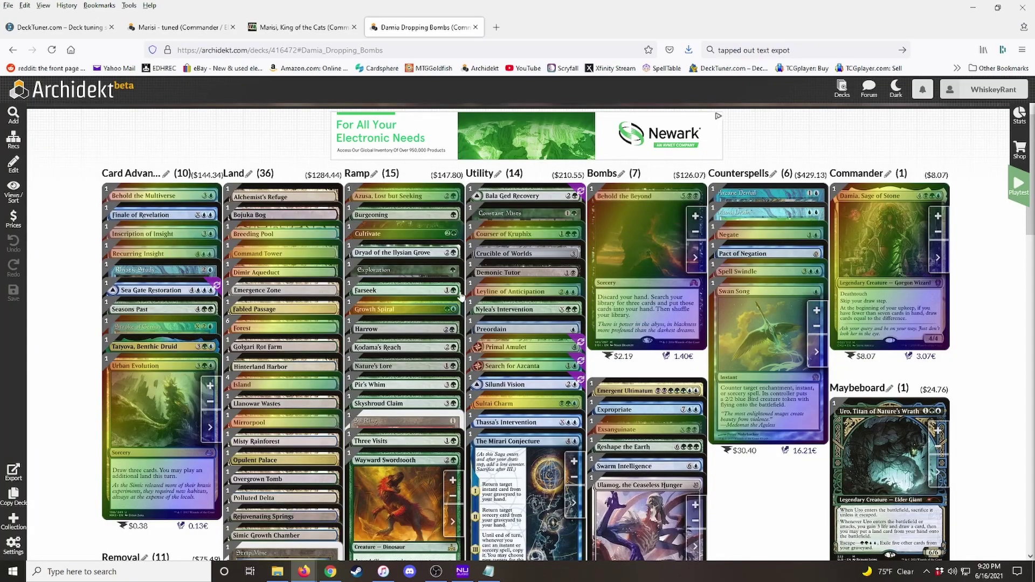
pyautogui.scroll(1, 76, 304)
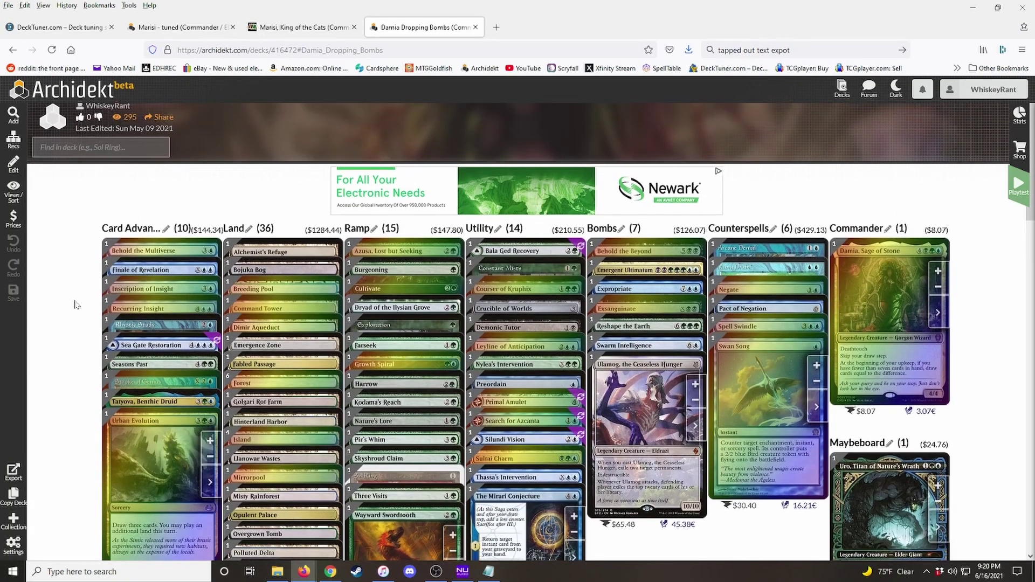